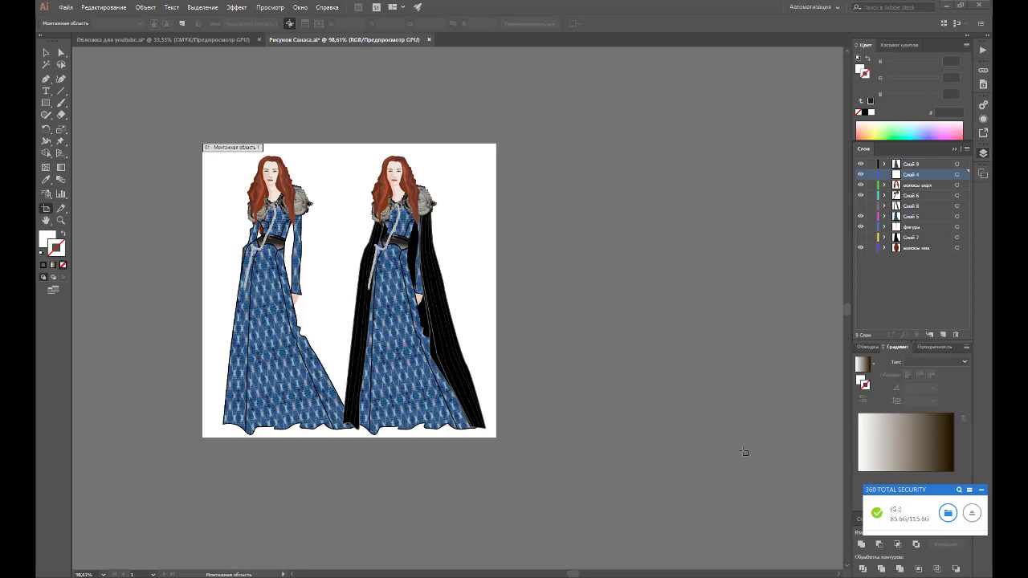
Step: Switch to the browser and look through the posts on the fashionvectordesign Instagram profile
key("alt+Tab")
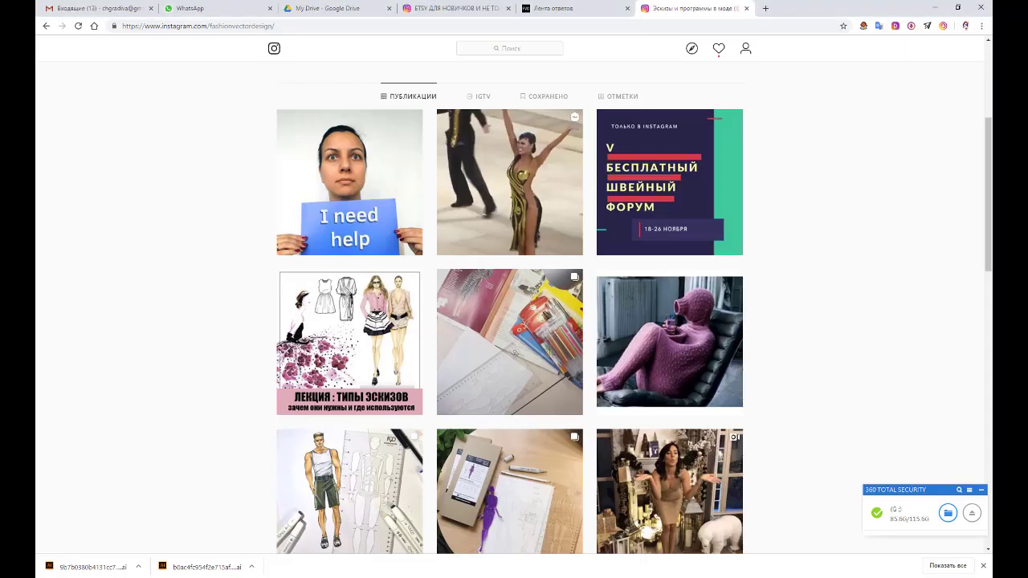
scroll(627, 343, "down", 12)
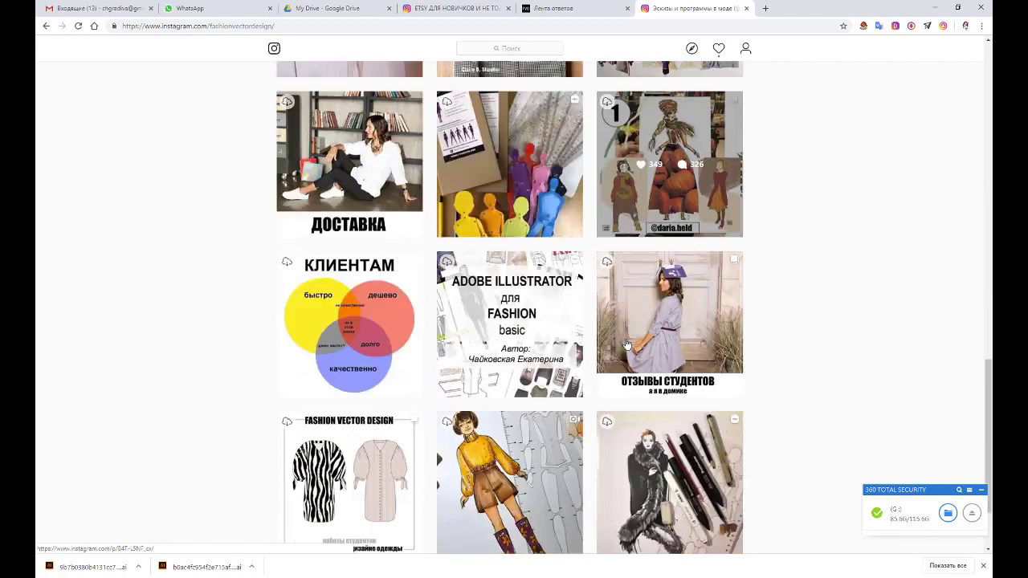
scroll(626, 342, "down", 3)
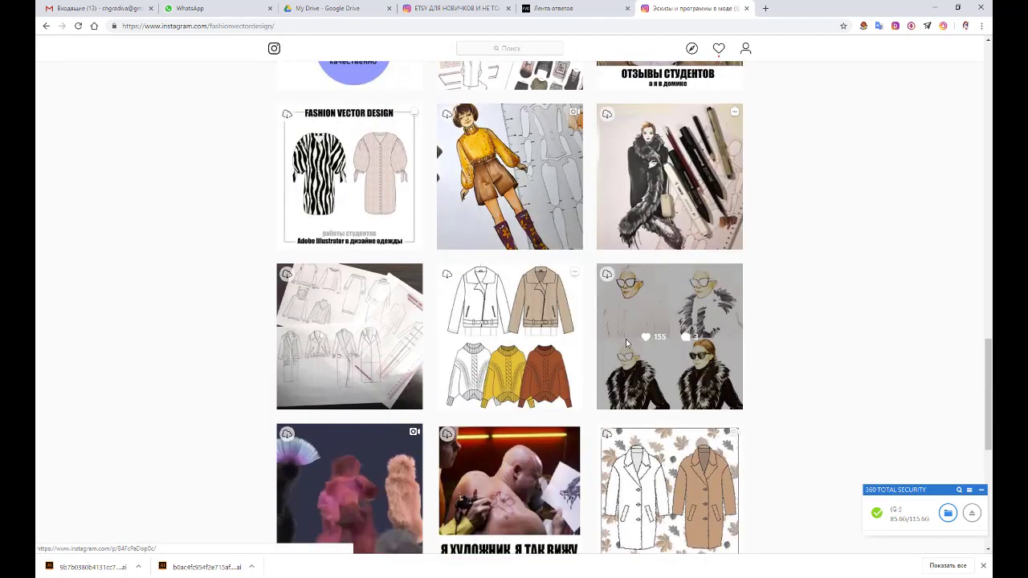
scroll(773, 394, "down", 1)
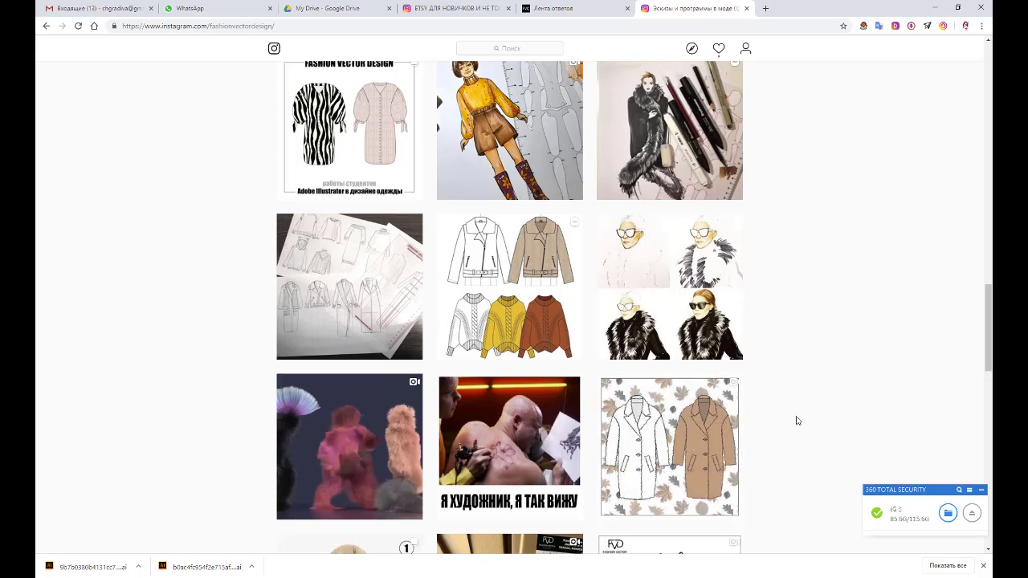
scroll(795, 337, "down", 3)
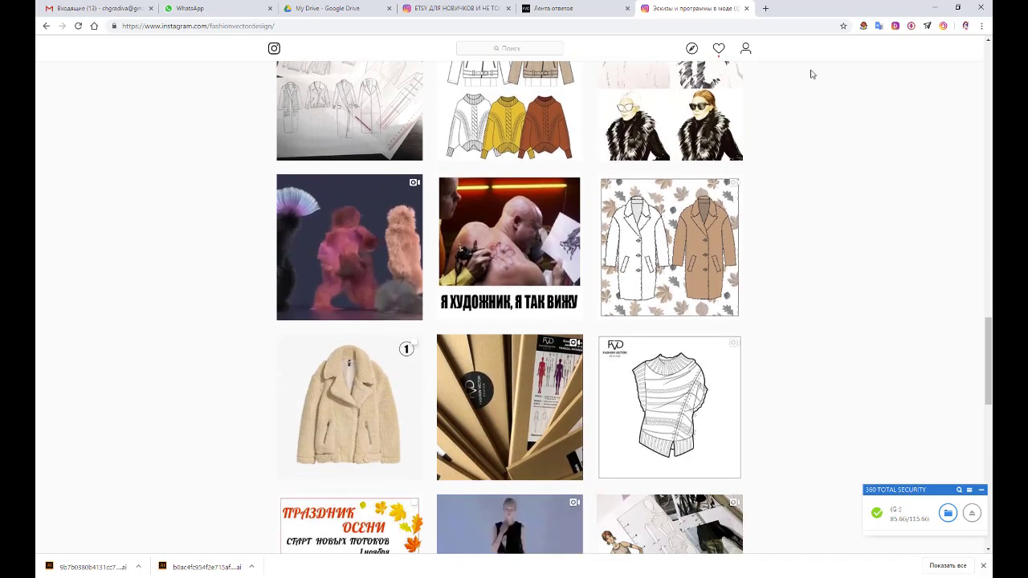
Step: Open YouTube in a new browser tab and go to the signed-in account's own channel page
left_click(765, 9)
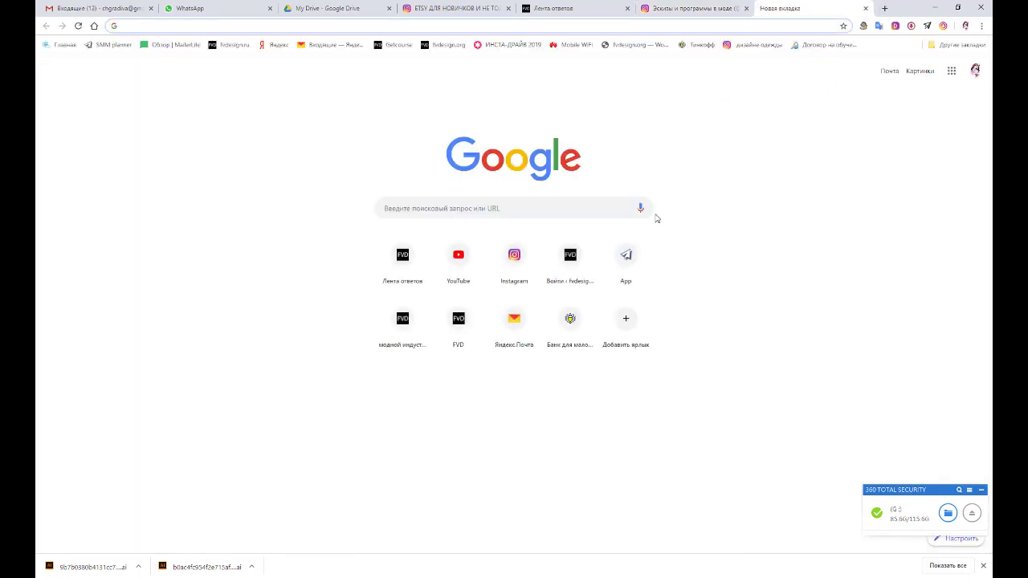
left_click(462, 265)
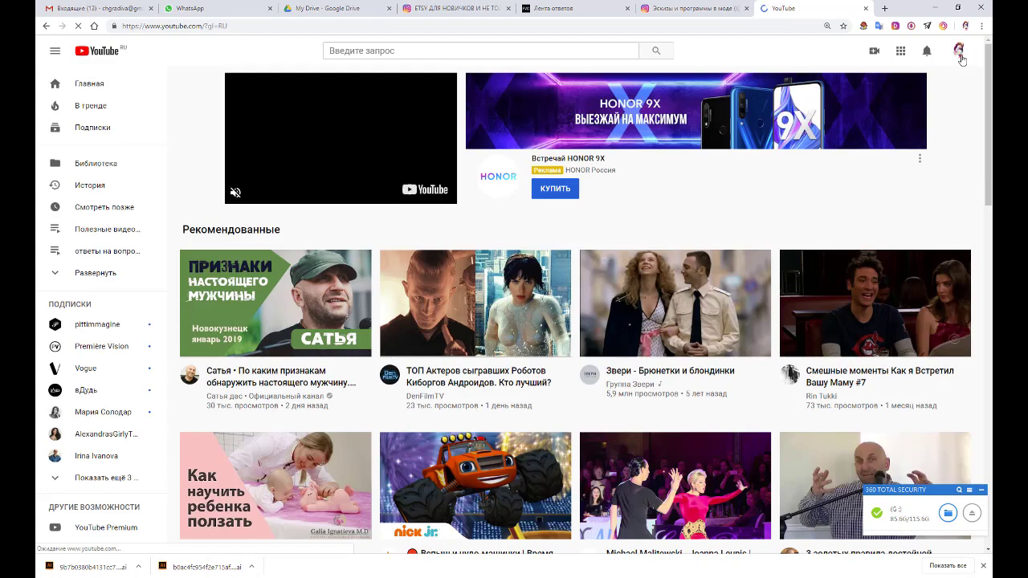
left_click(958, 50)
left_click(879, 135)
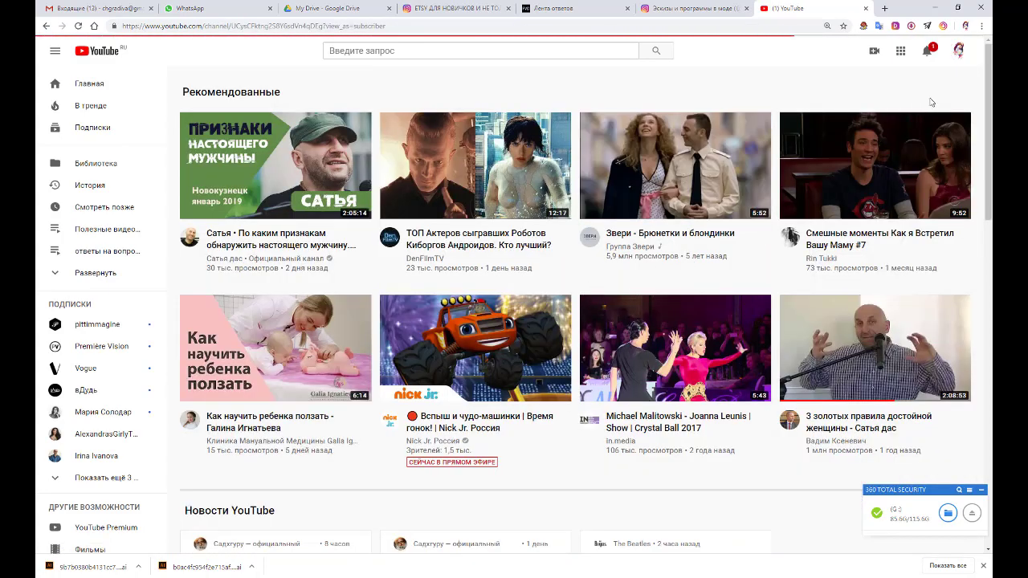
Step: Look through the channel's playlists and video covers down to the "Рисуем по мотивам Игры престолов" playlist
scroll(512, 309, "down", 2)
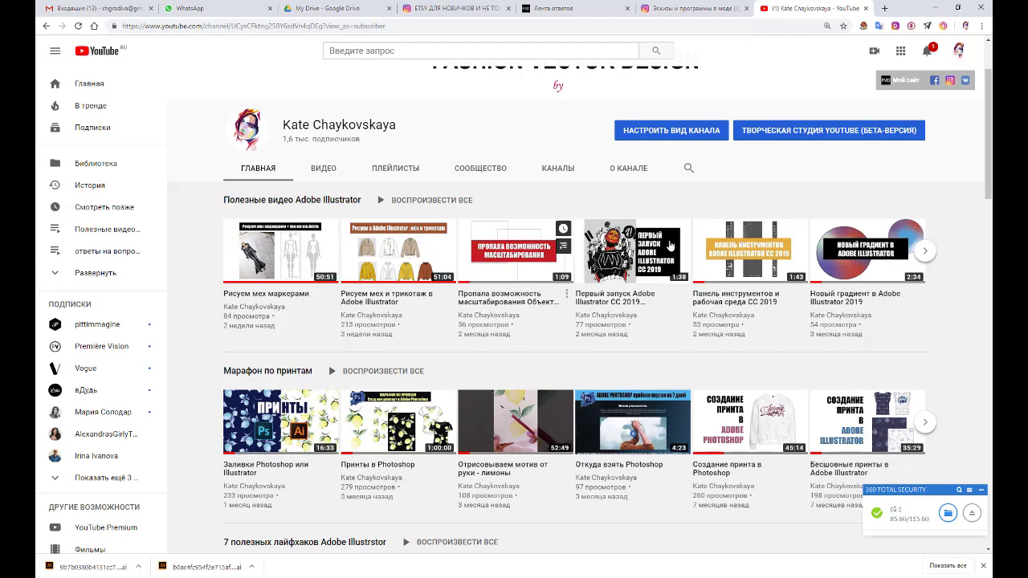
scroll(689, 343, "down", 5)
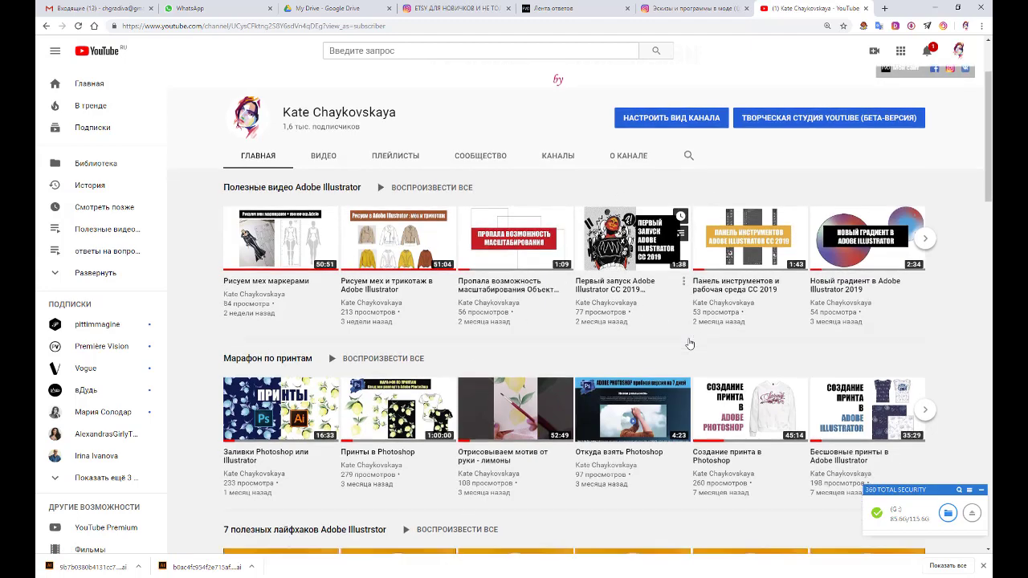
scroll(688, 343, "down", 3)
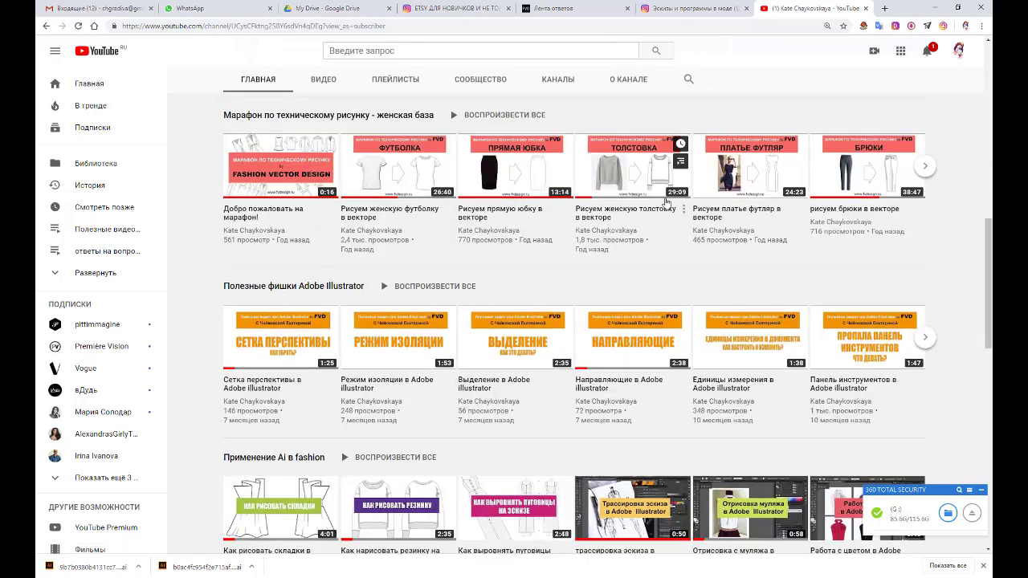
scroll(707, 251, "down", 2)
scroll(699, 250, "down", 2)
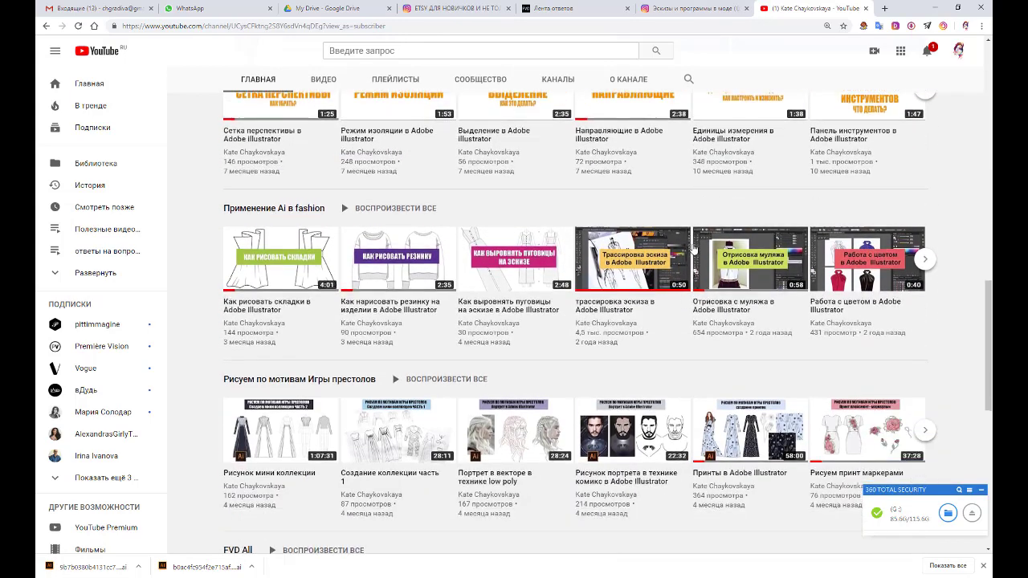
scroll(632, 281, "down", 1)
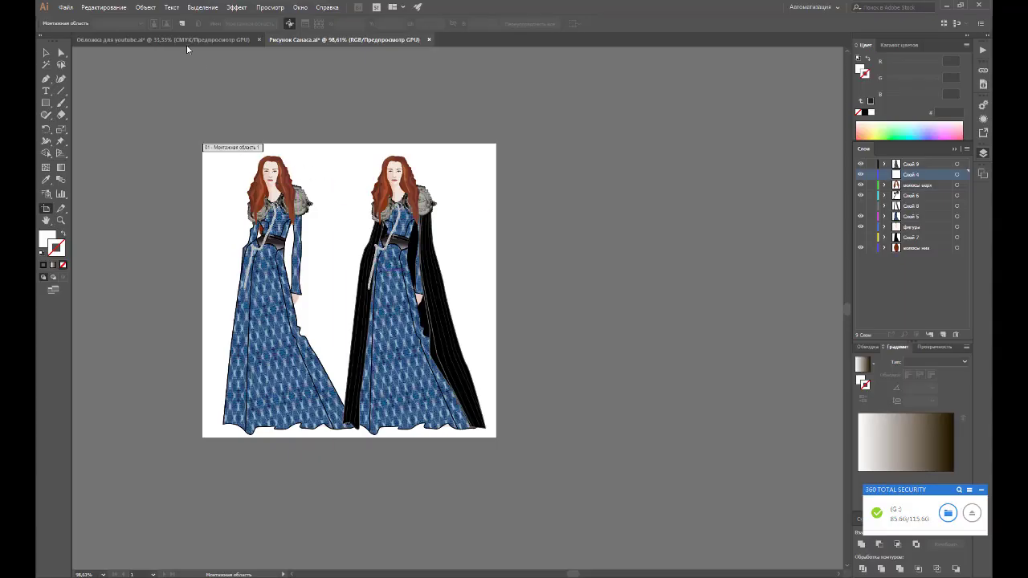
Step: Switch back to Illustrator and show the artboard list of the "Обложка для youtube.ai" document
left_click(187, 45)
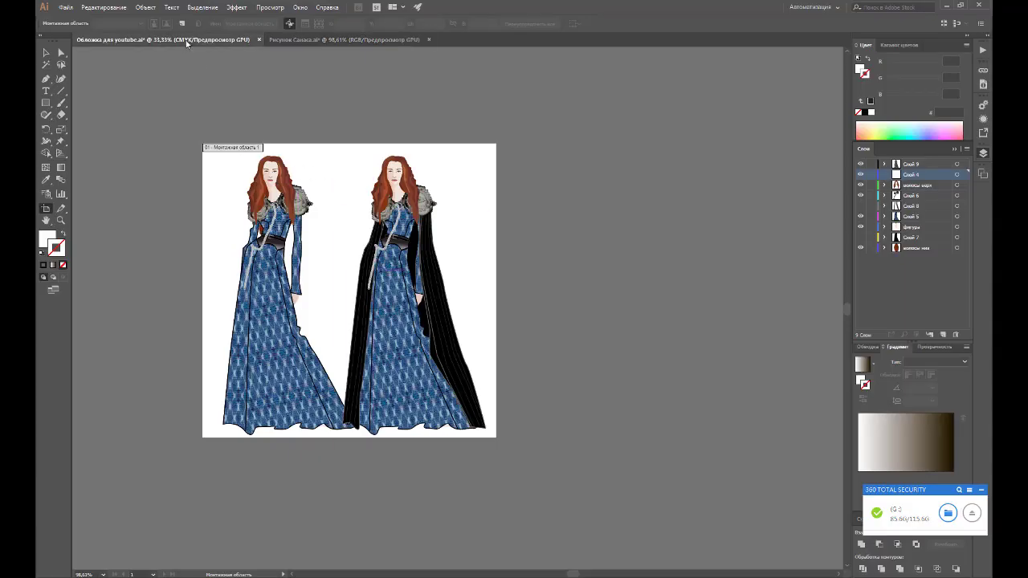
scroll(366, 211, "up", 3)
scroll(366, 211, "up", 2)
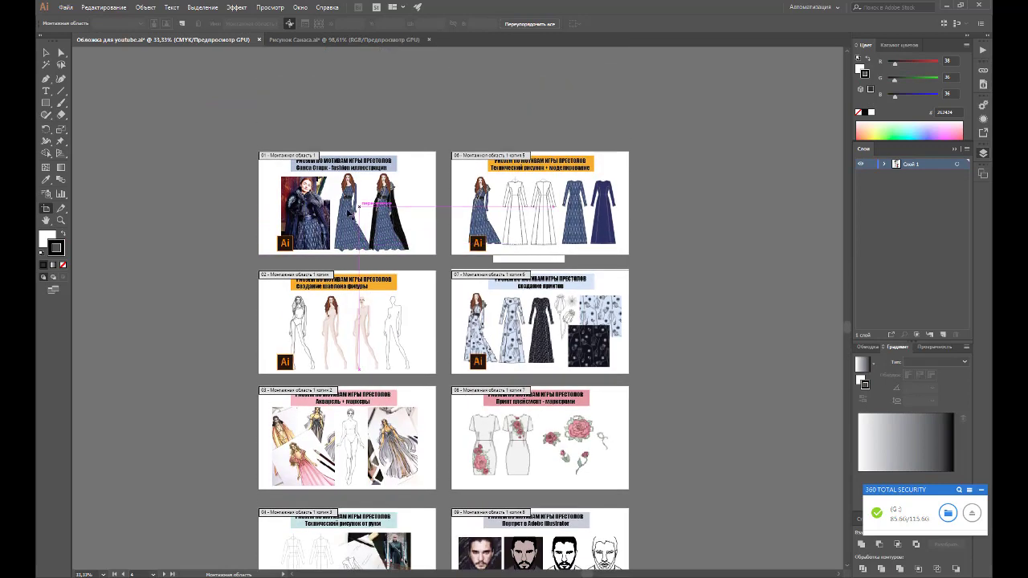
left_click(983, 173)
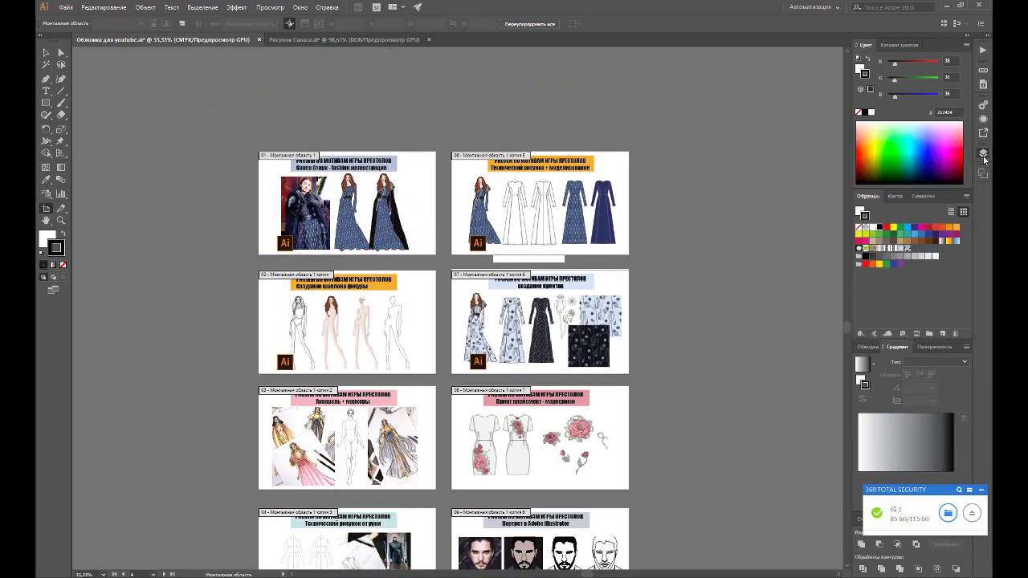
left_click(984, 174)
left_click(985, 177)
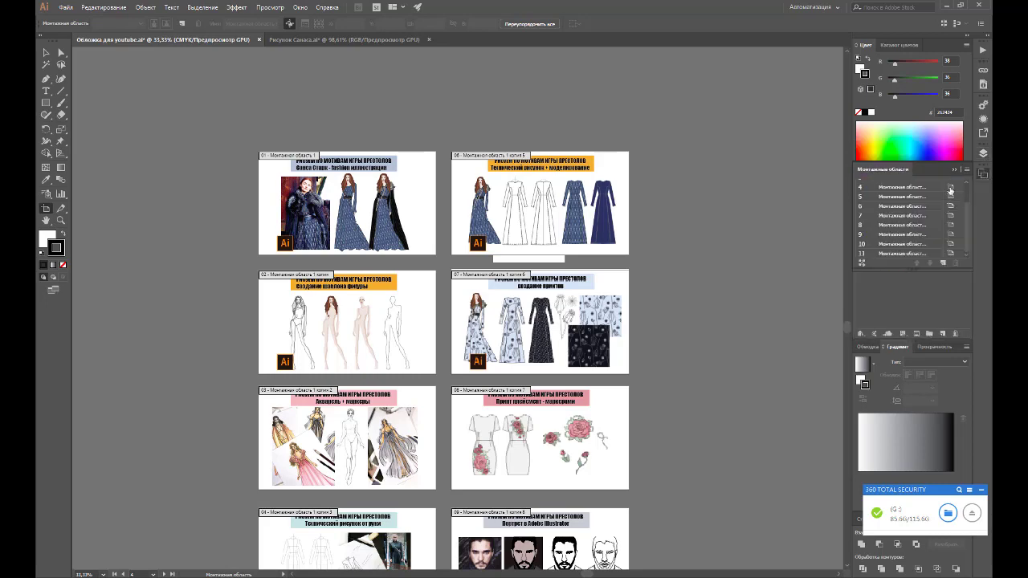
Step: View the settings of artboard 4, "Технический рисунок от руки", and close them without changes
double_click(947, 188)
left_click(950, 187)
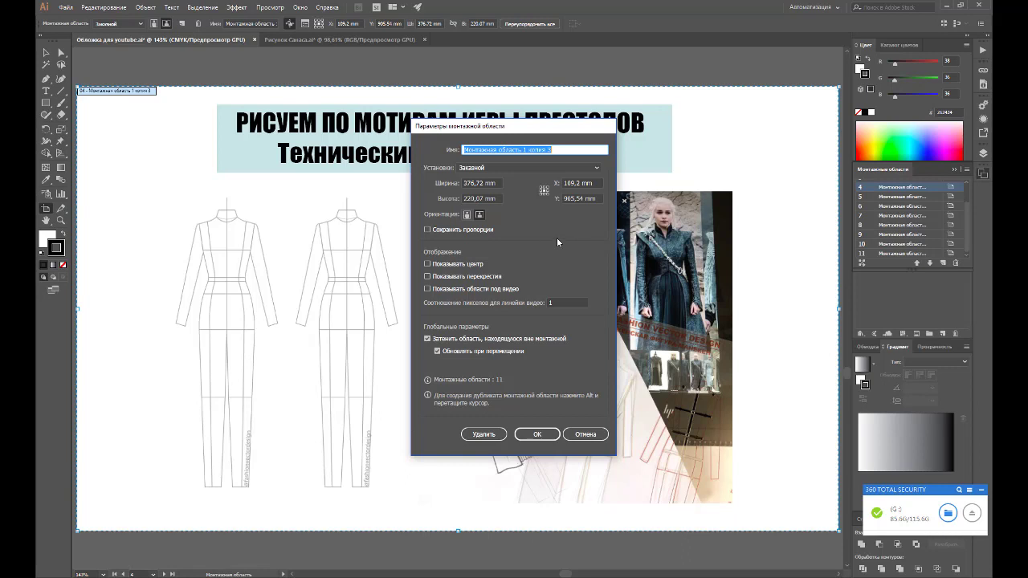
left_click(585, 434)
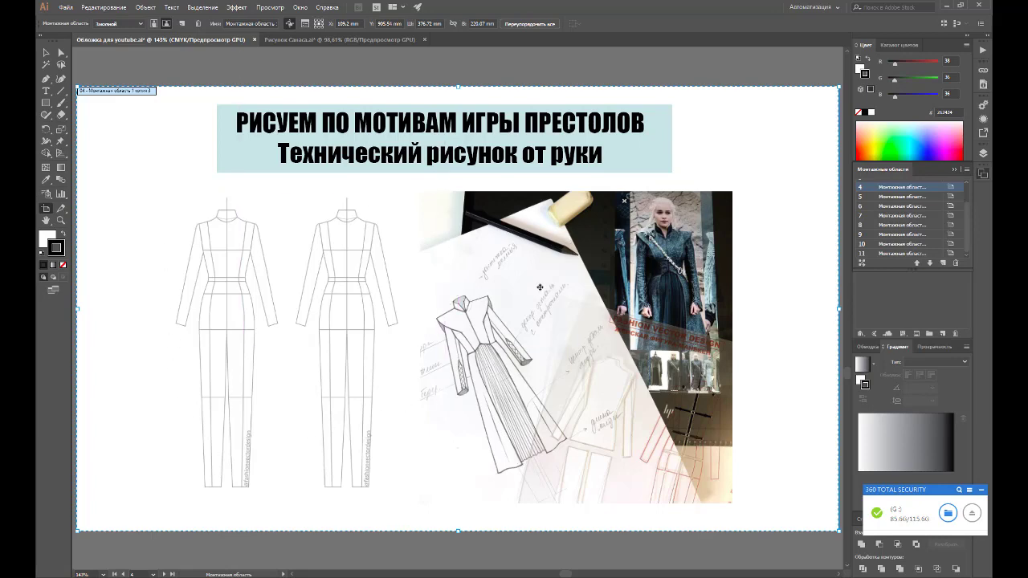
Step: Examine the layout and numbering of the video cover artboards with the Artboard tool active
key("z")
left_click(489, 292, "alt")
left_click(475, 303, "alt")
left_click(486, 330, "alt")
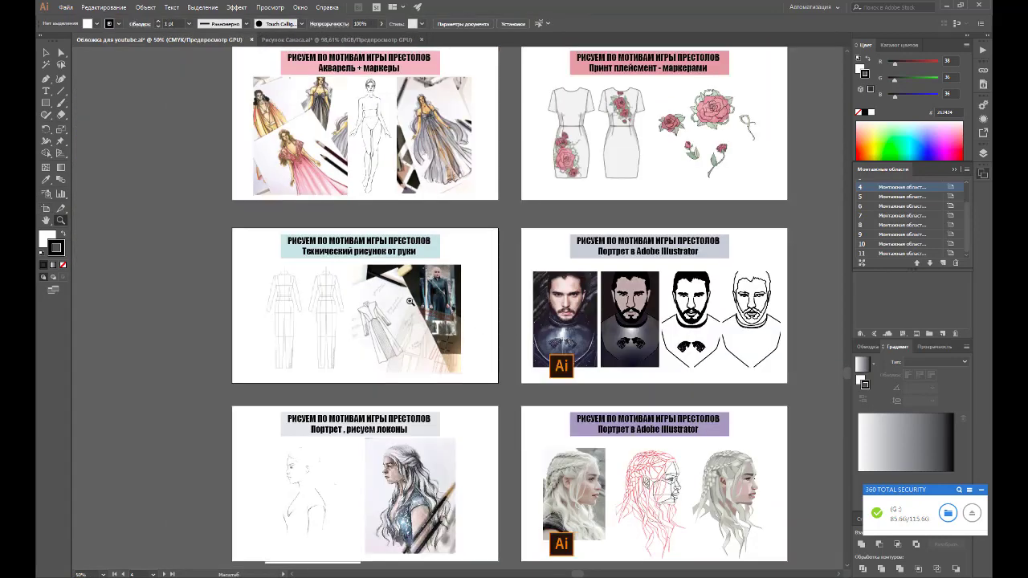
scroll(409, 298, "down", 3)
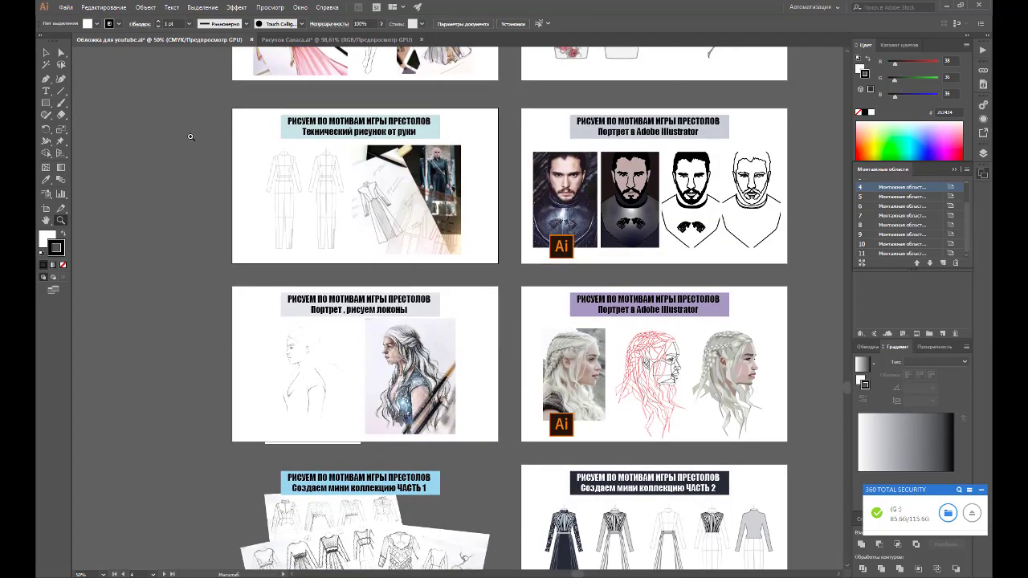
left_click(46, 207)
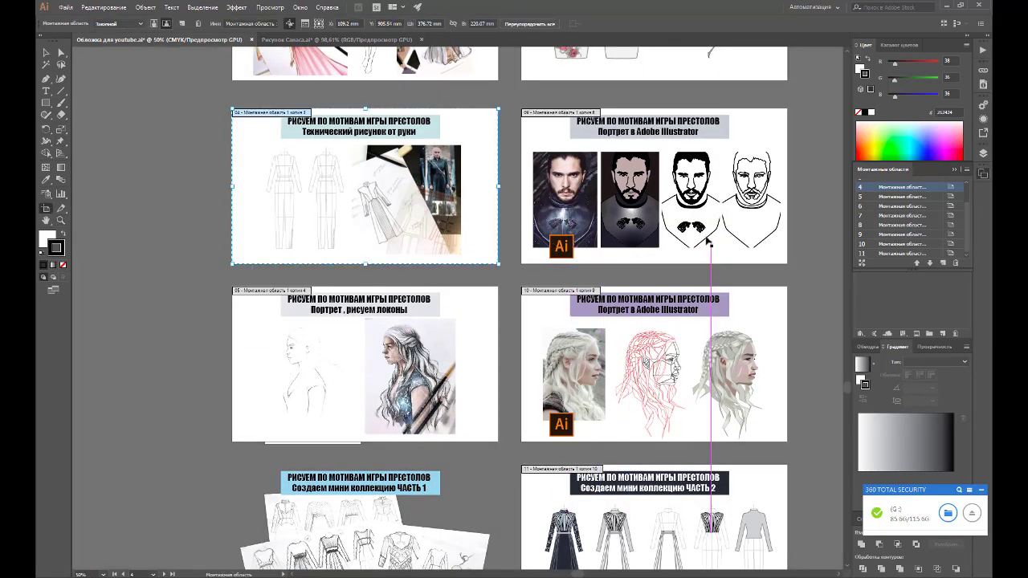
scroll(558, 185, "up", 6)
scroll(558, 215, "up", 6)
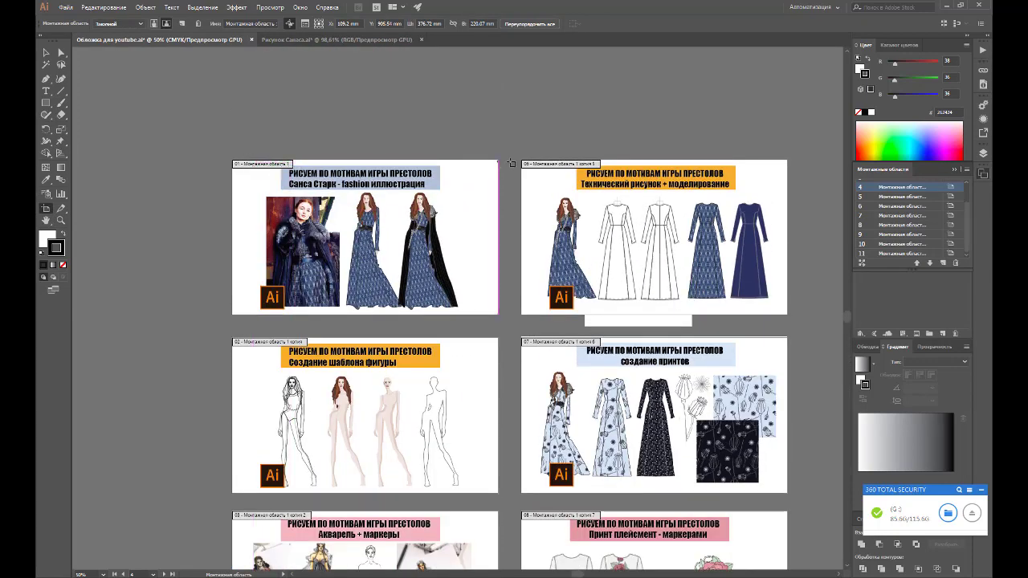
scroll(637, 127, "down", 1)
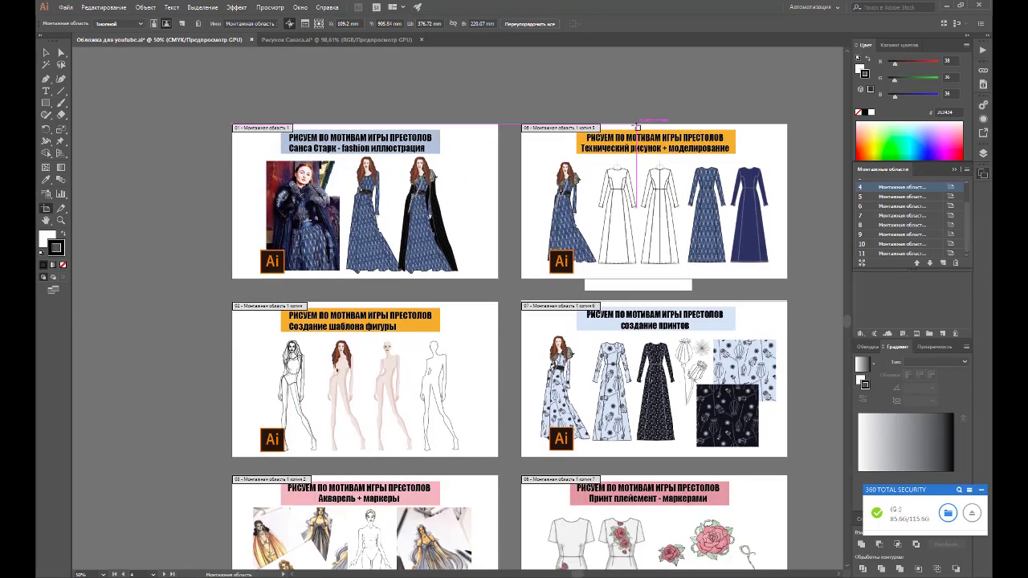
Step: Try duplicating the "Санса Старк - fashion иллюстрация" artboard with its artwork above the original, and undo the copy
scroll(562, 200, "up", 2)
left_click(471, 325)
left_click_drag(471, 332, 471, 162)
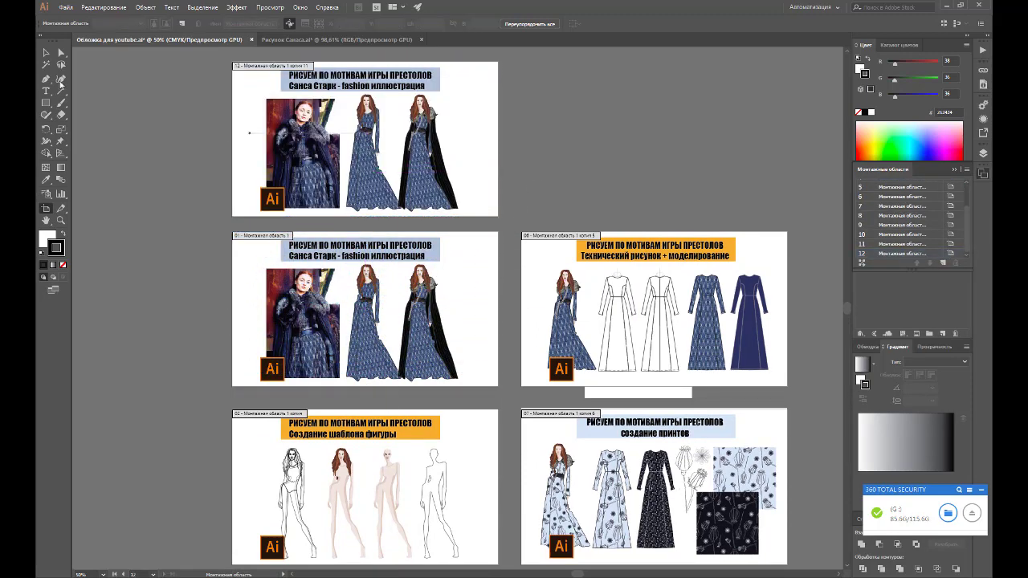
left_click(46, 52)
key("ctrl+z")
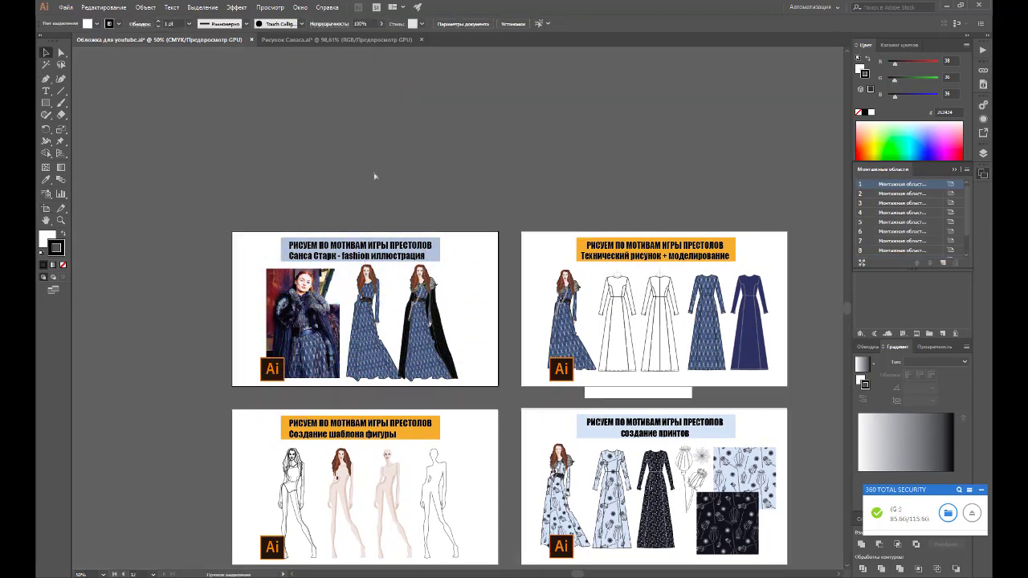
scroll(467, 163, "down", 2)
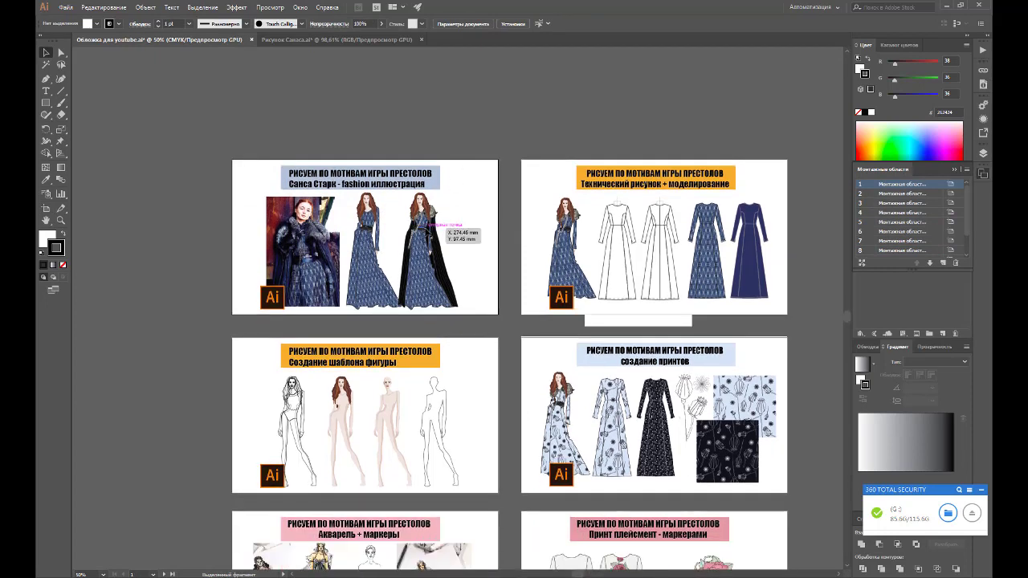
left_click(446, 241)
left_click(448, 244)
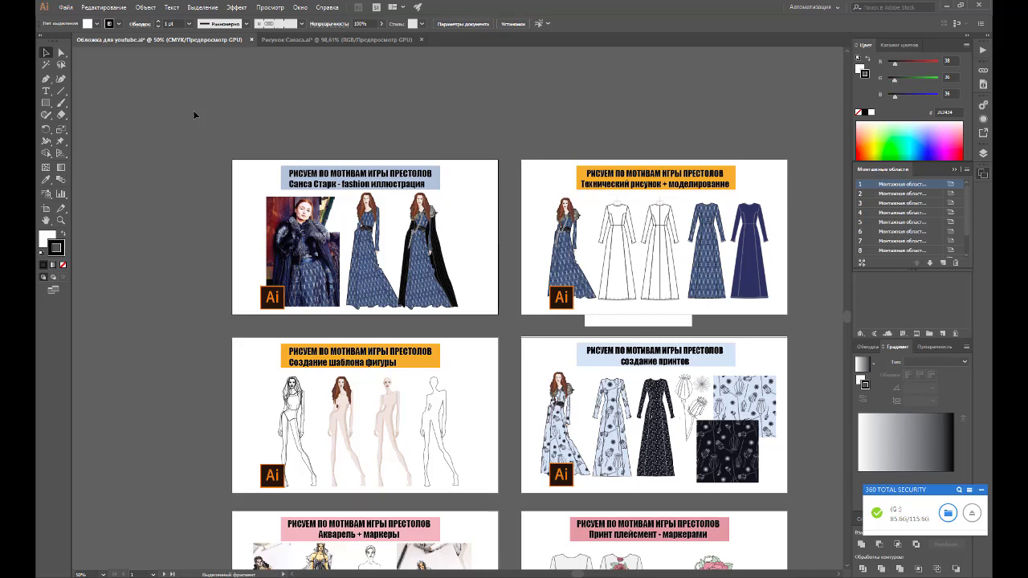
Step: Export as PNG under the name "Обложка для youtube.png", using artboards and limiting the range to artboard 1
left_click(65, 8)
mouse_move(241, 183)
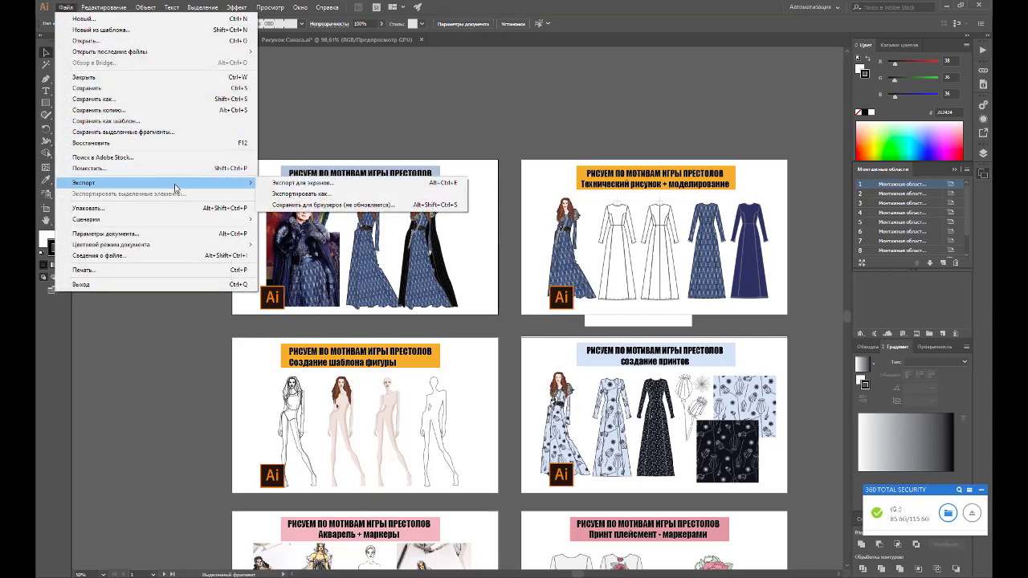
left_click(289, 199)
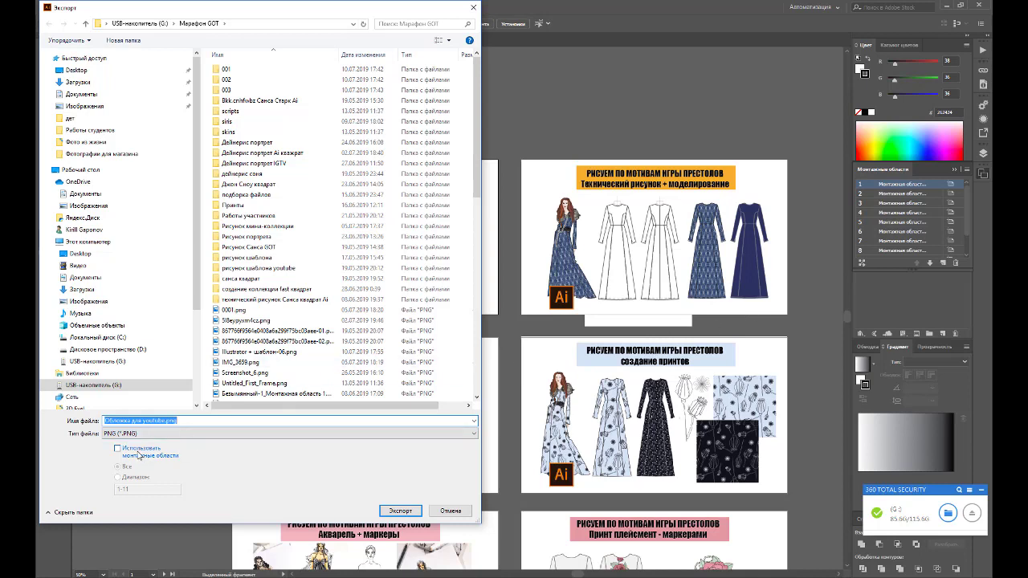
left_click(136, 455)
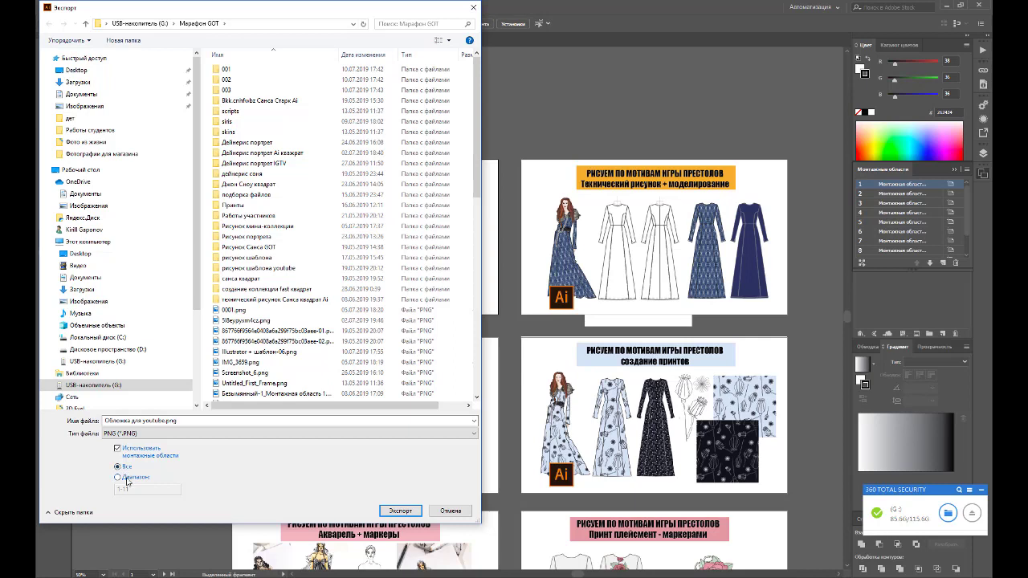
left_click(126, 479)
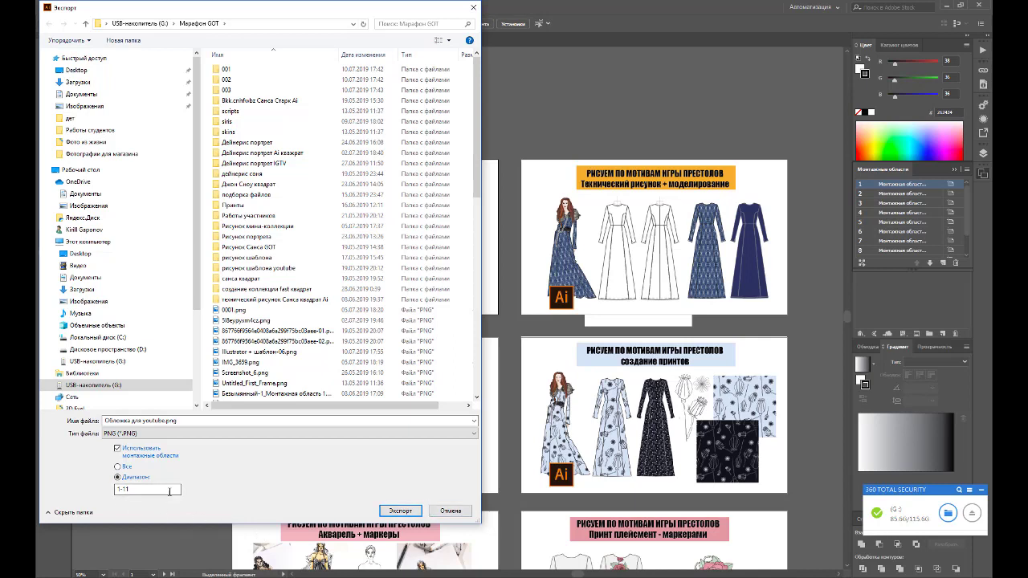
left_click(169, 491)
type("1")
left_click(406, 516)
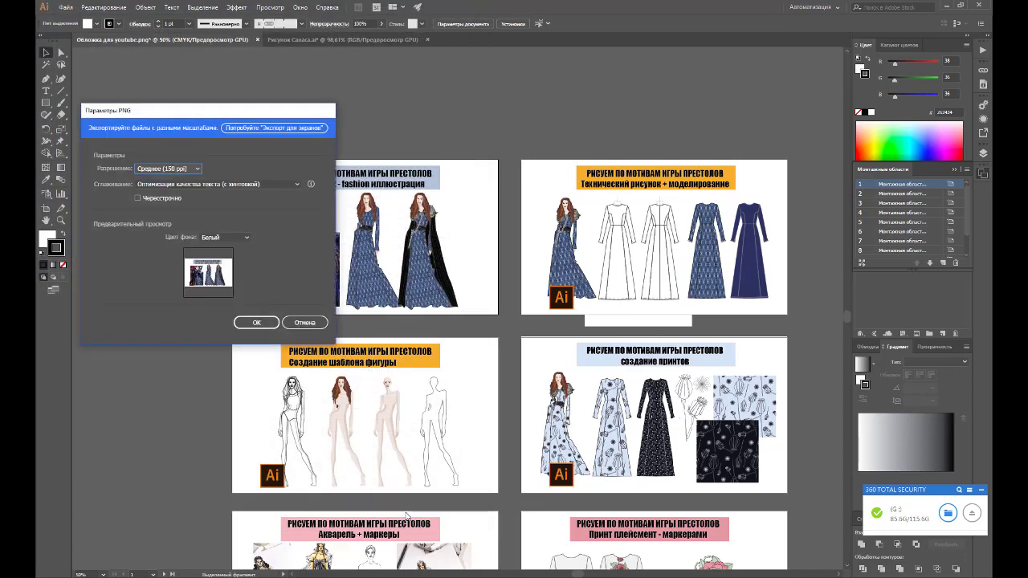
Step: View the resolution and background colour choices in the PNG export options, and cancel the export
left_click_drag(227, 118, 463, 163)
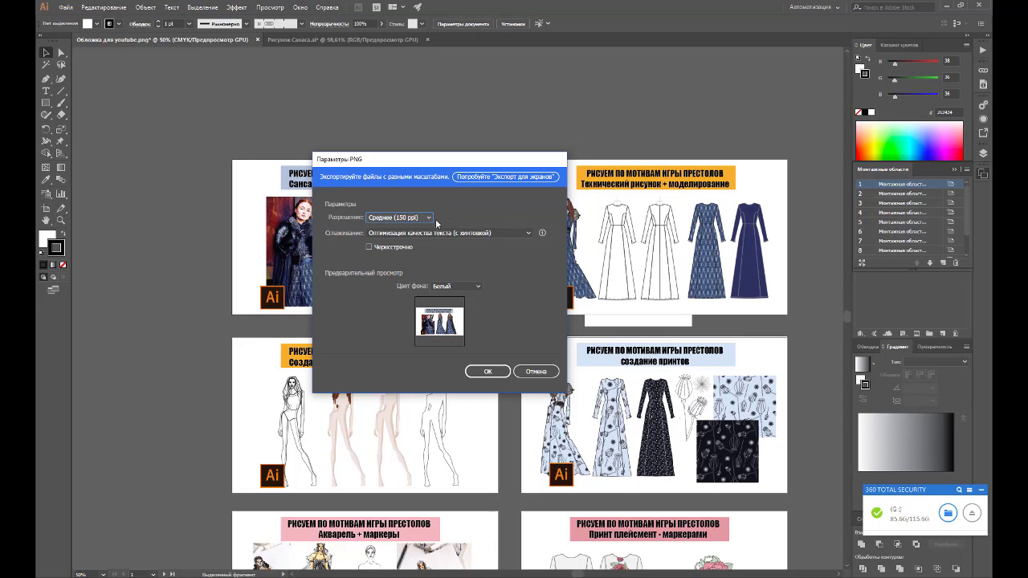
left_click(430, 218)
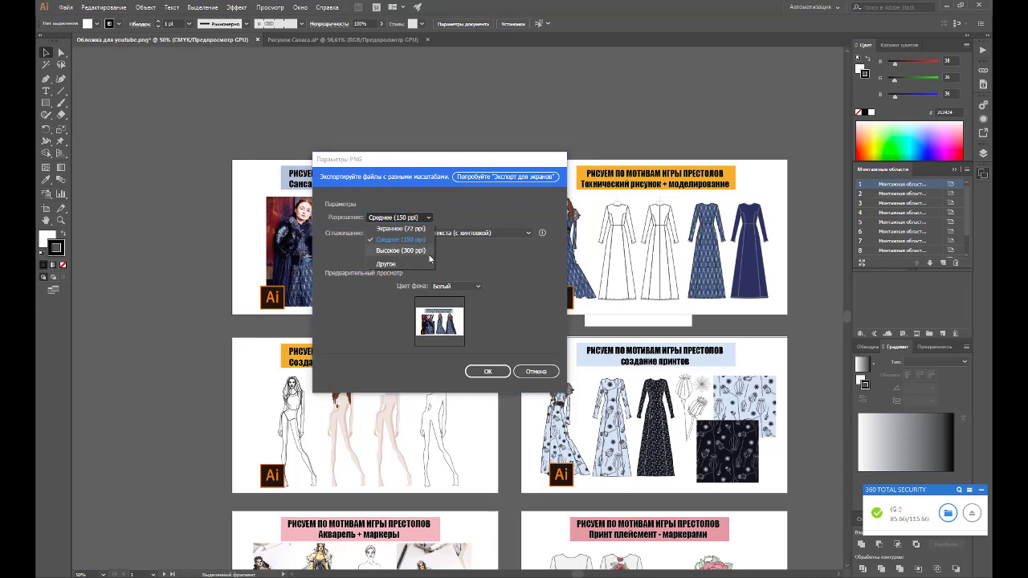
left_click(469, 215)
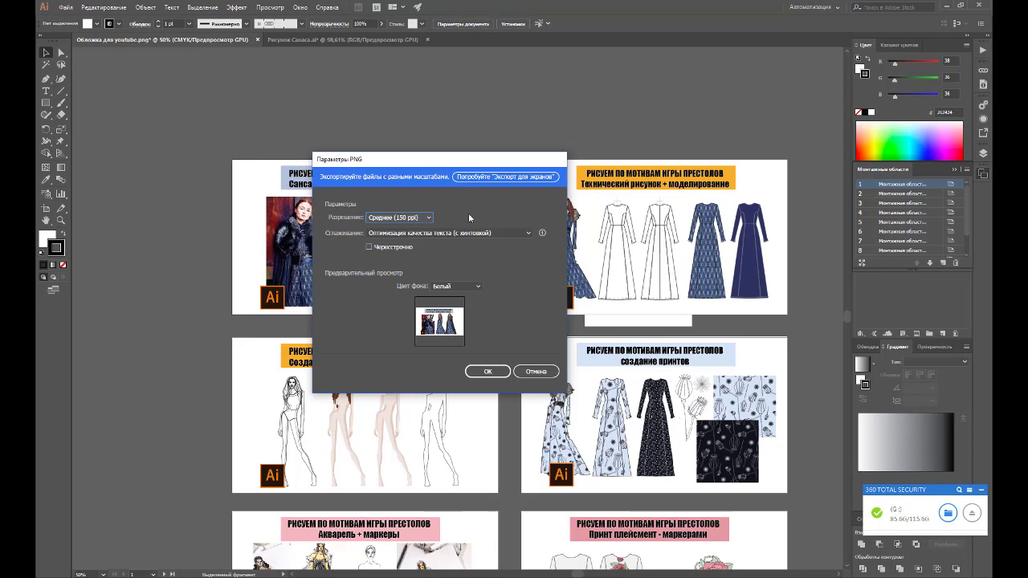
left_click(474, 288)
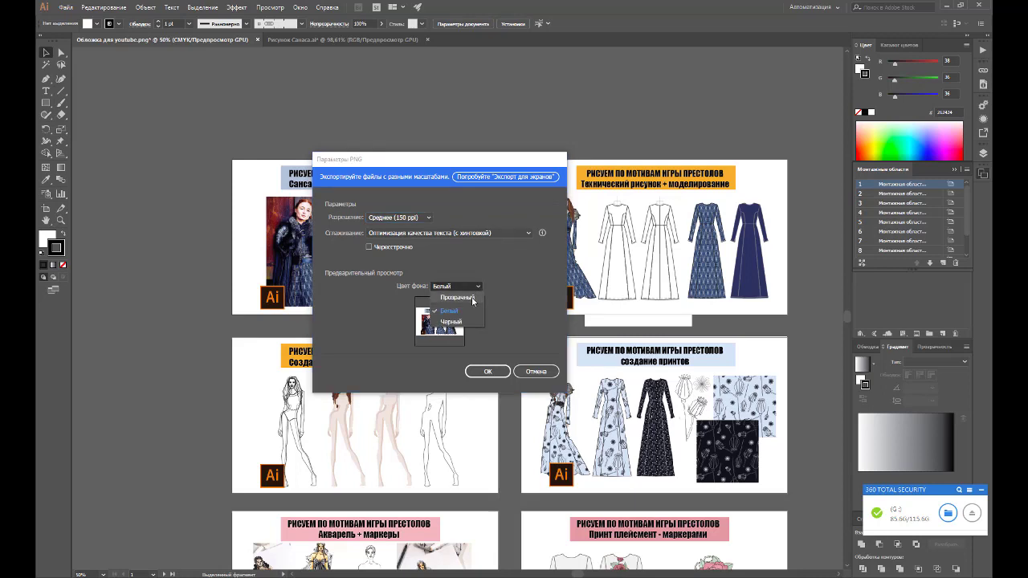
left_click(521, 296)
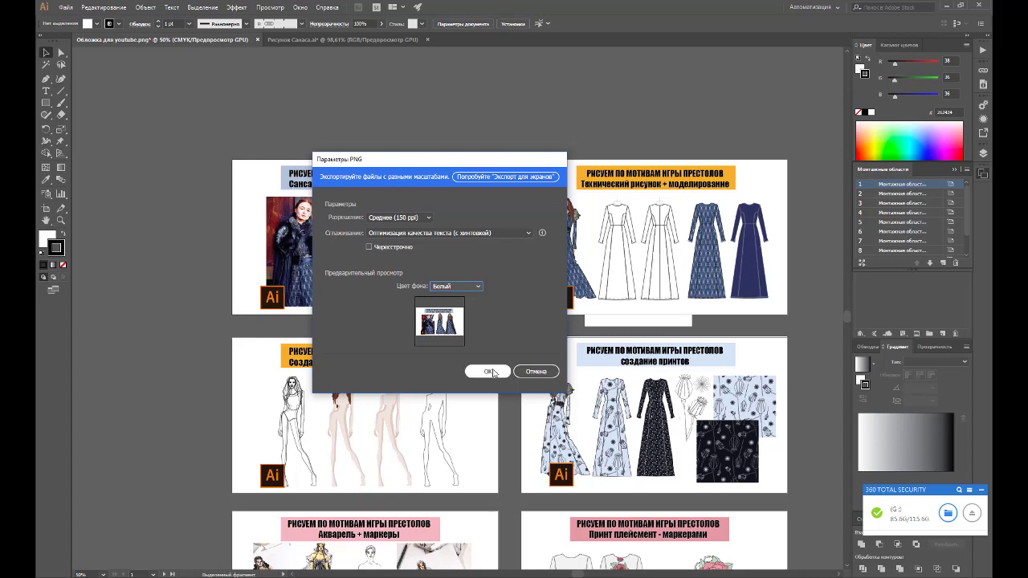
left_click(517, 368)
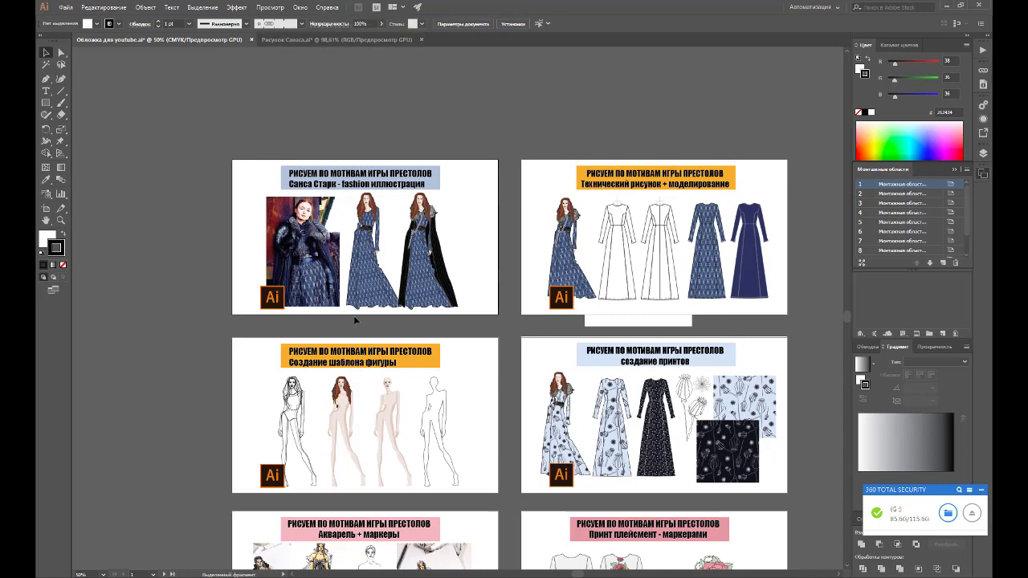
Step: Draw a new artboard about 227 × 222 mm in the empty space beside the "Создание шаблона фигуры" cover
scroll(354, 303, "down", 2)
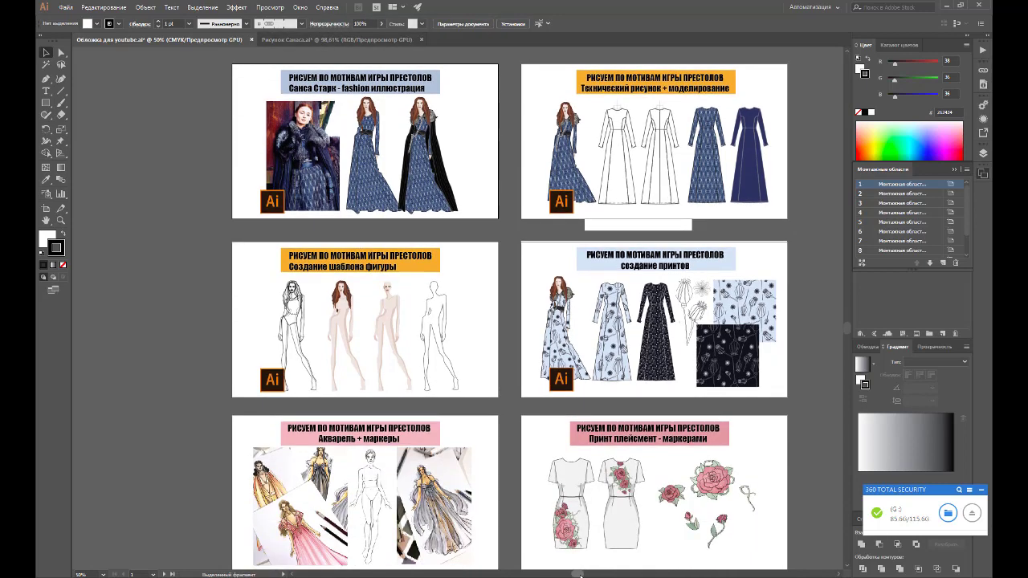
left_click_drag(353, 303, 520, 288)
scroll(405, 409, "down", 1)
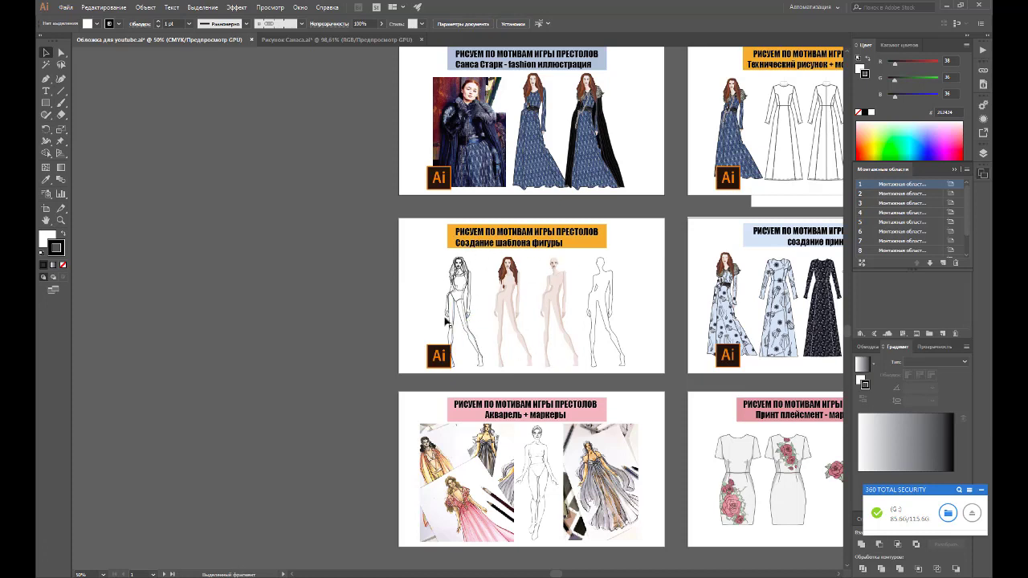
left_click(45, 208)
left_click_drag(229, 213, 388, 369)
Step: Set the new artboard's width and height to 200 mm each
left_click(950, 253)
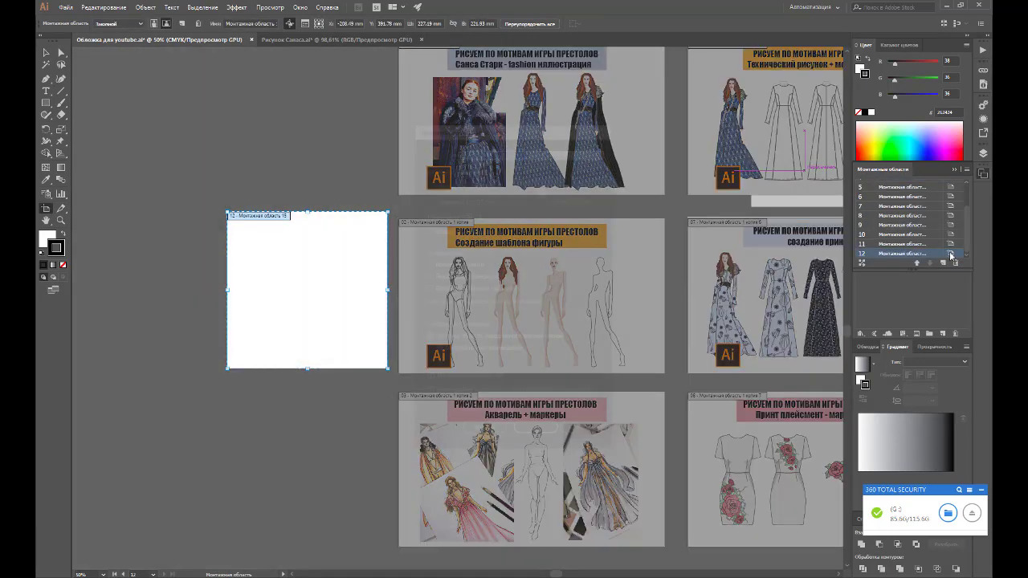
left_click(503, 185)
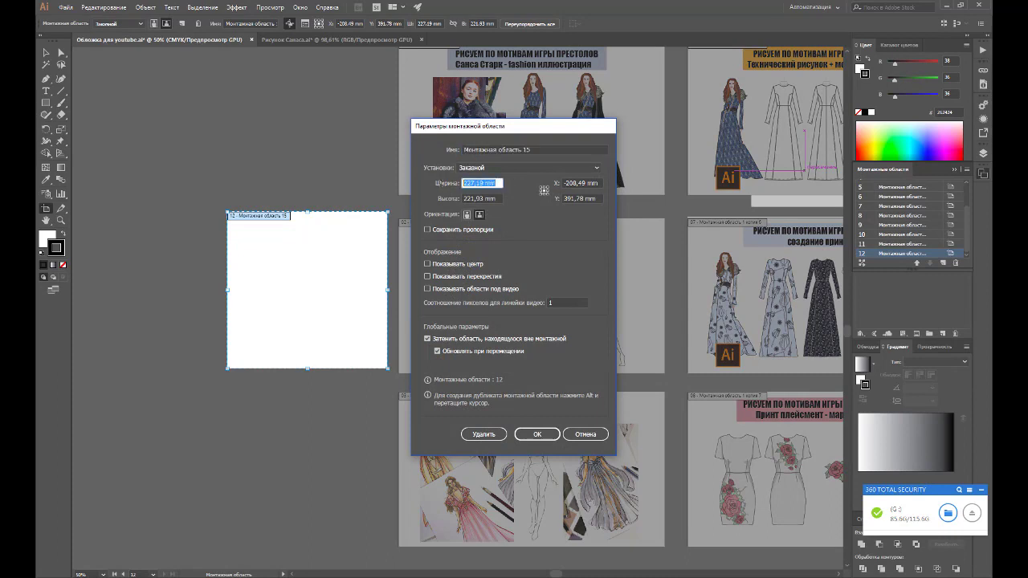
type("200")
key("Tab")
type("20")
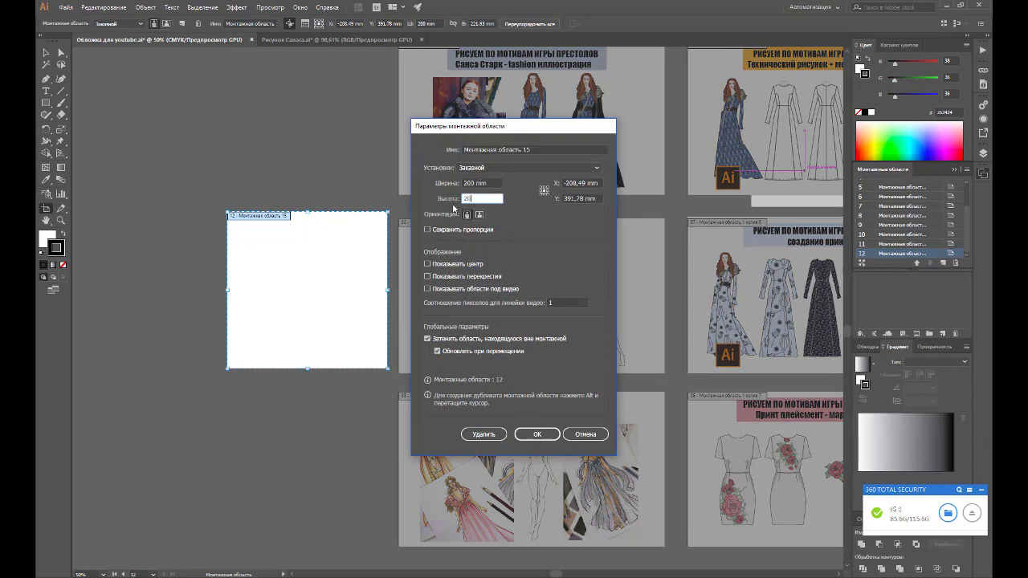
type("0")
left_click(537, 433)
left_click(46, 52)
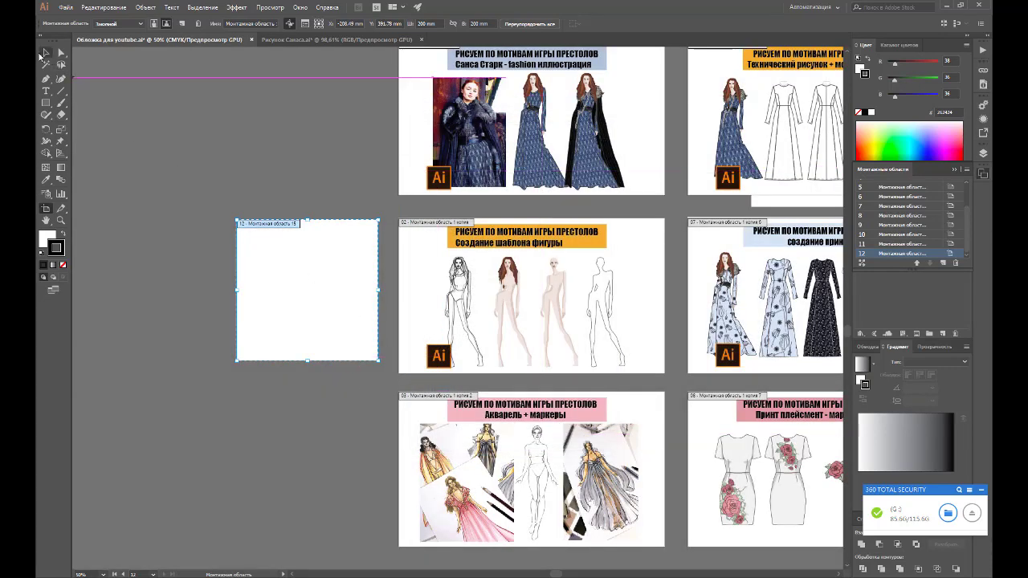
Step: Move the square artboard slightly down beside the "Создание шаблона фигуры" cover
left_click(46, 207)
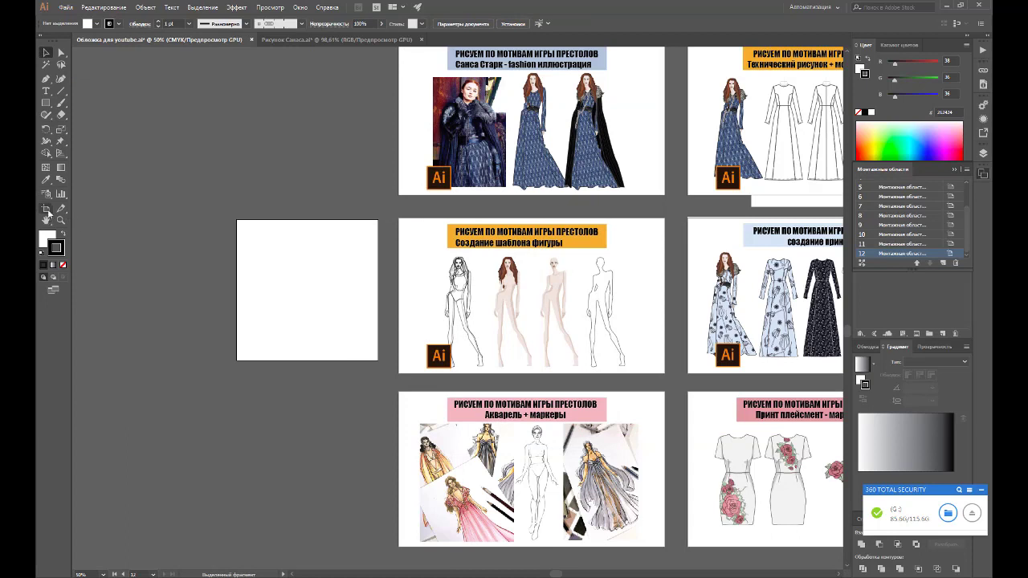
left_click_drag(308, 282, 306, 296)
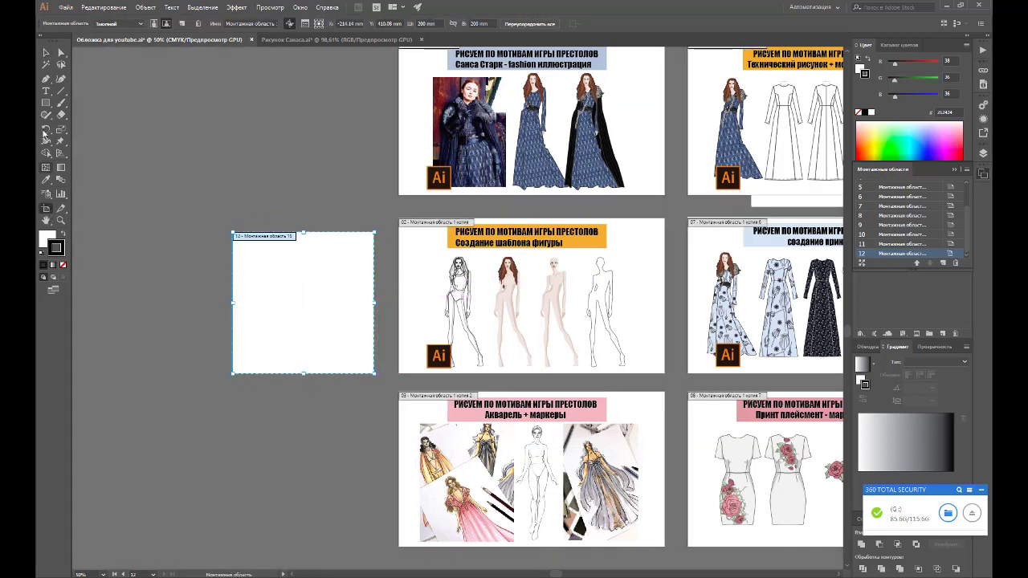
left_click(46, 52)
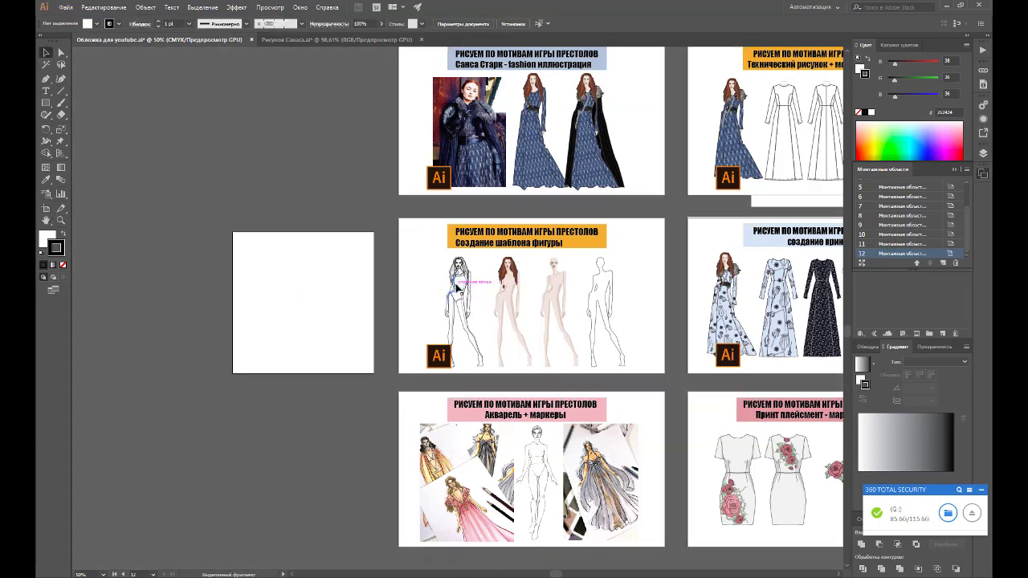
Step: Copy the line sketch, the coloured figure and the blank silhouette from the "Создание шаблона фигуры" cover onto the square artboard
left_click_drag(469, 291, 287, 286)
left_click(507, 295)
left_click_drag(507, 294, 302, 285)
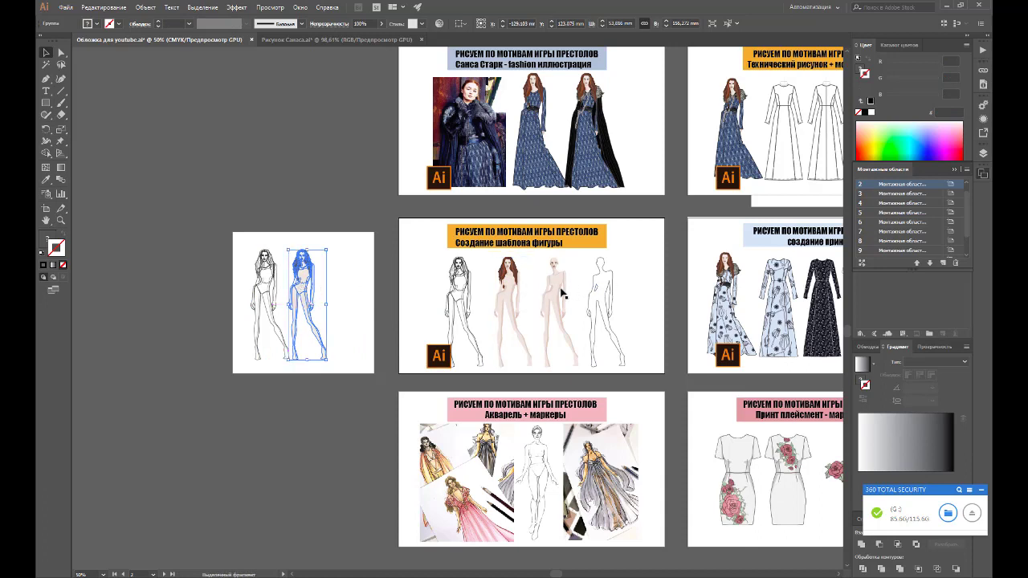
left_click(608, 293)
left_click_drag(608, 292, 346, 282)
left_click(324, 203)
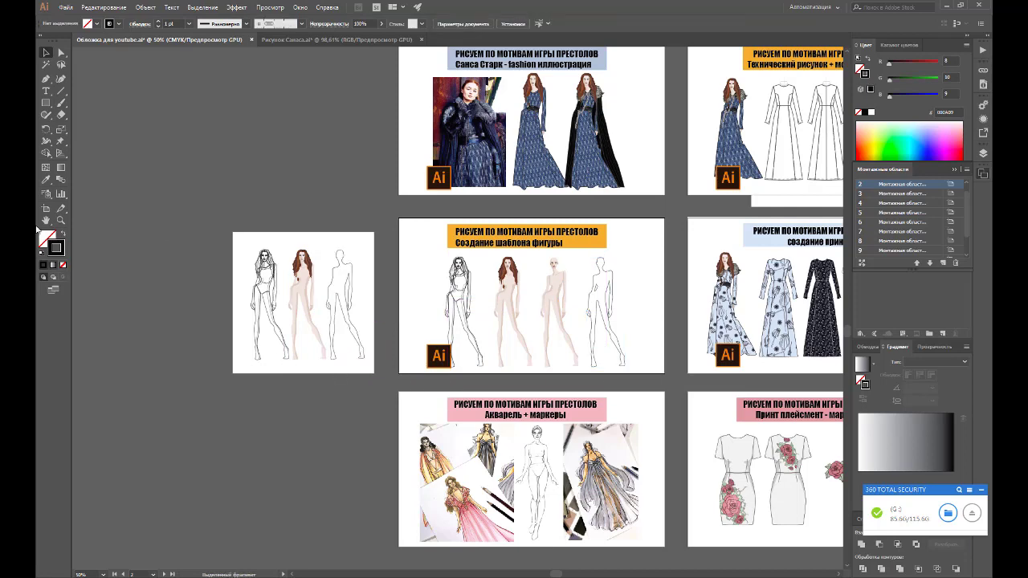
Step: Move the three copied figures together slightly up and left, to about X 103 mm, Y 100 mm on the square artboard
left_click(60, 220)
left_click(311, 286)
left_click(423, 312)
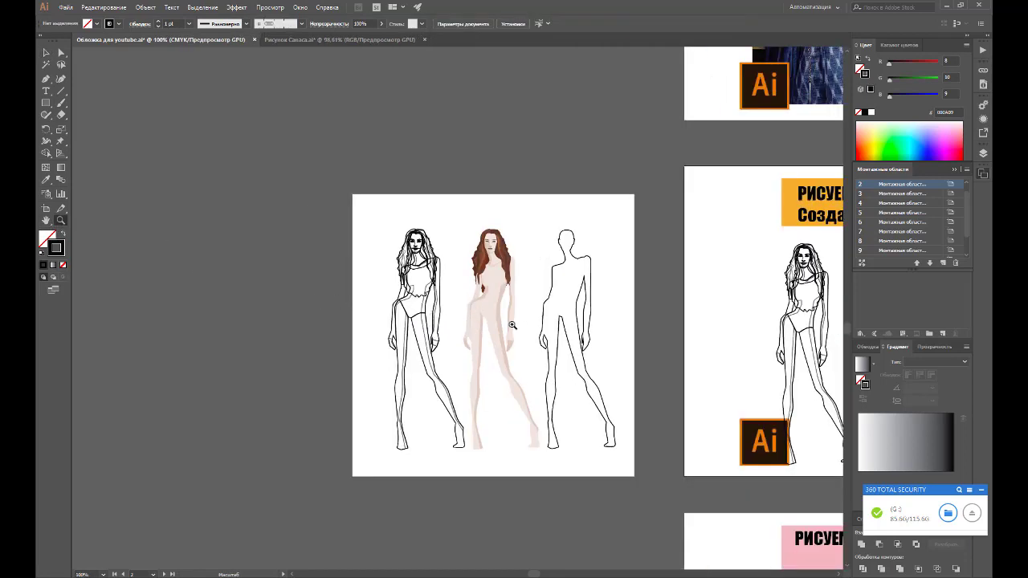
left_click(523, 326)
scroll(385, 275, "down", 1)
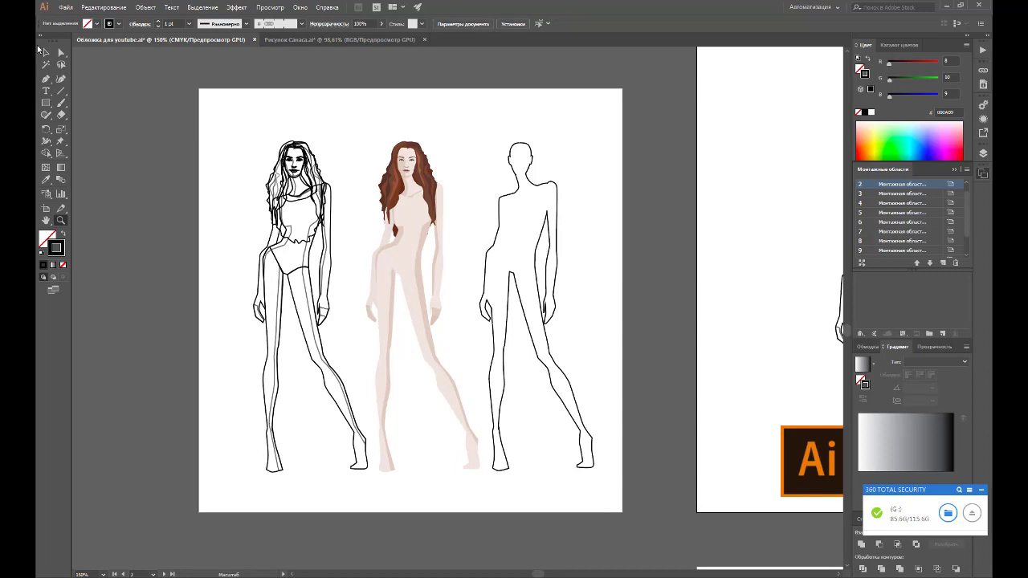
key("v")
left_click_drag(215, 93, 551, 332)
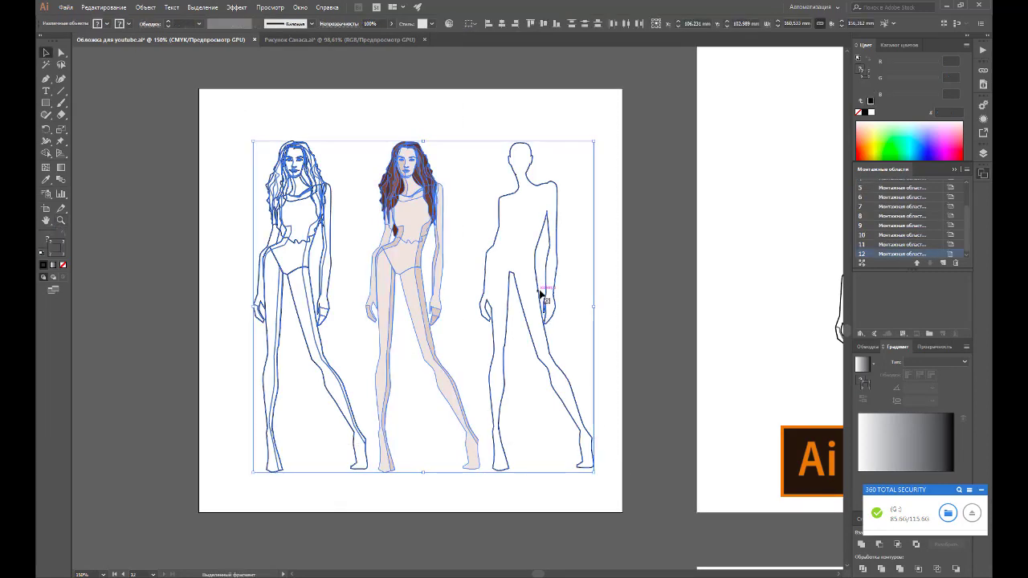
left_click_drag(543, 293, 537, 287)
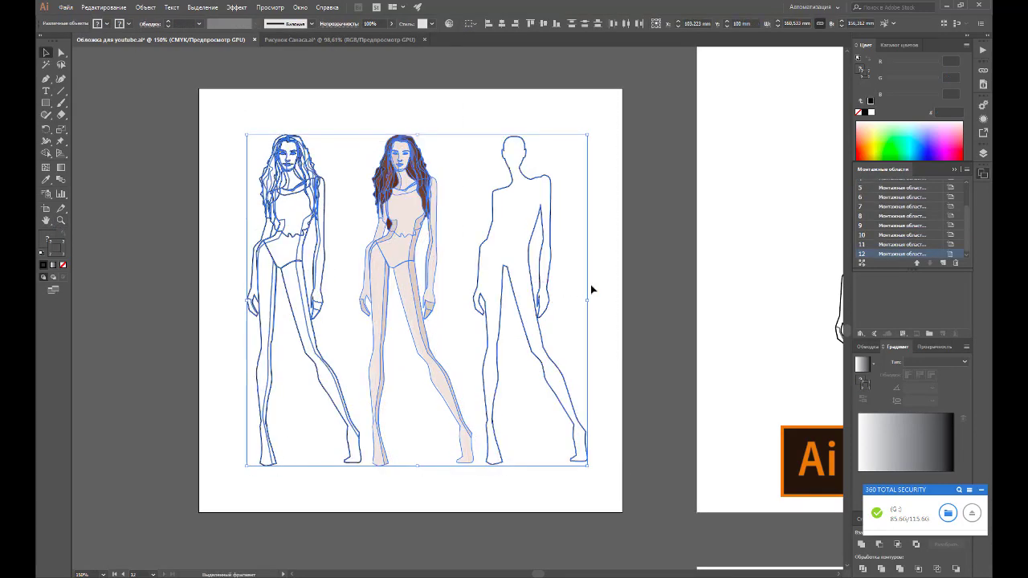
left_click(590, 284)
Step: Draw an unfilled 200 × 200 mm rectangle over the square artboard and shrink it slightly about its centre to form an inner frame
left_click(47, 104)
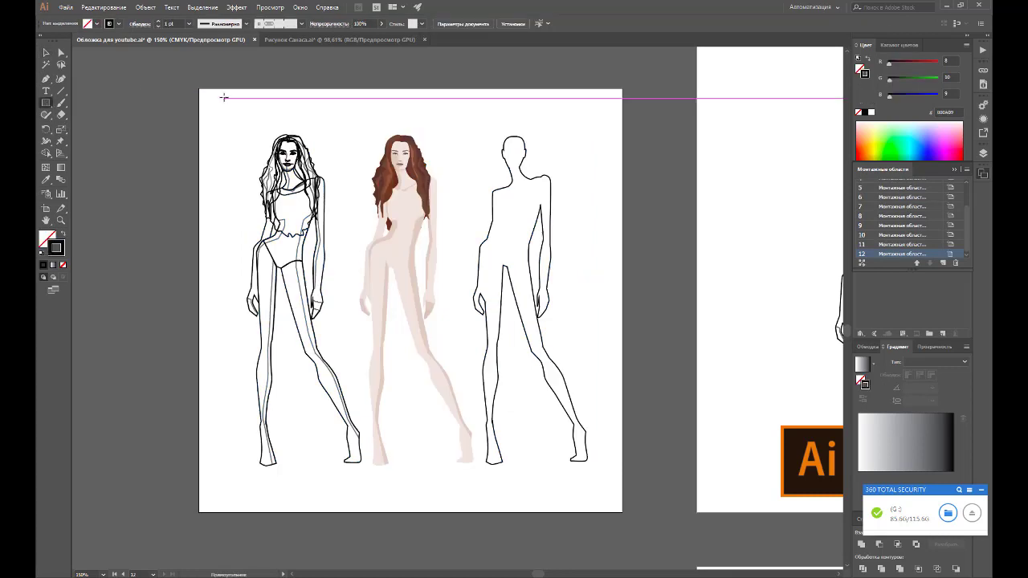
left_click_drag(199, 88, 622, 512)
left_click(46, 52)
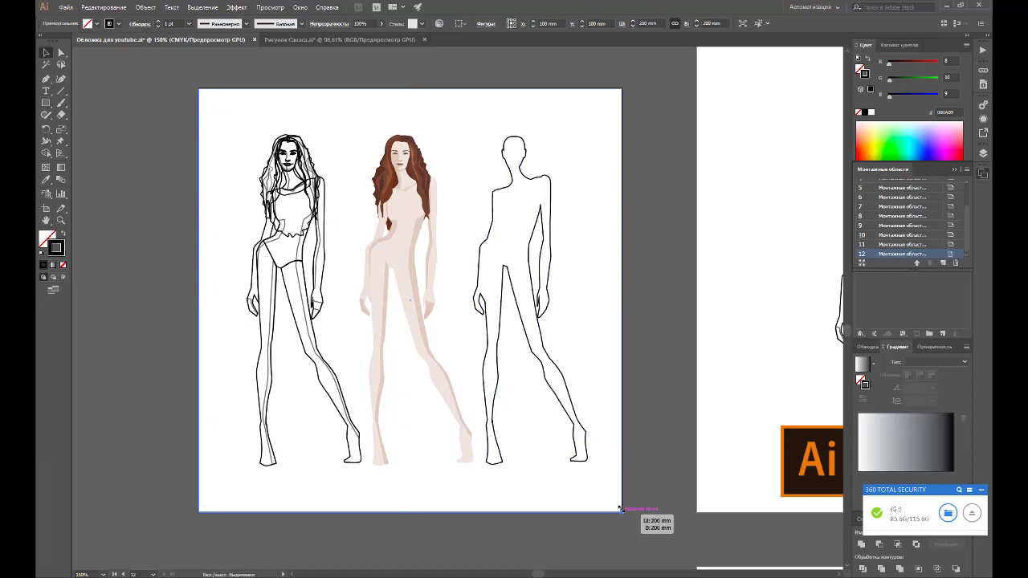
mouse_move(622, 512)
left_mouse_down()
mouse_move(631, 516)
mouse_move(619, 509)
left_mouse_up()
left_click(667, 477)
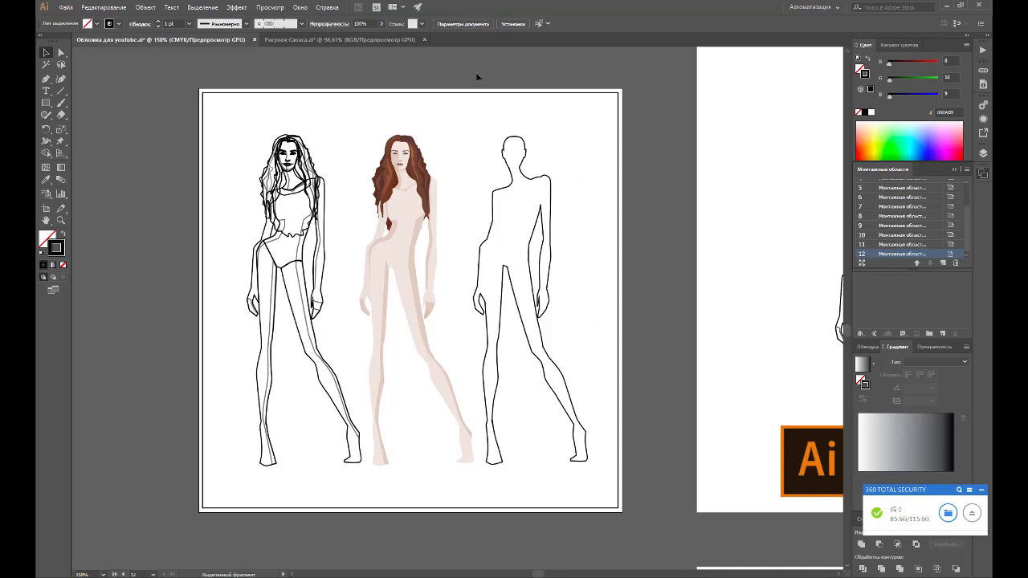
Step: Set up a PNG export named "Обложка для youtube.png" that uses artboards and limits the range to artboard 12
left_click(64, 7)
mouse_move(155, 183)
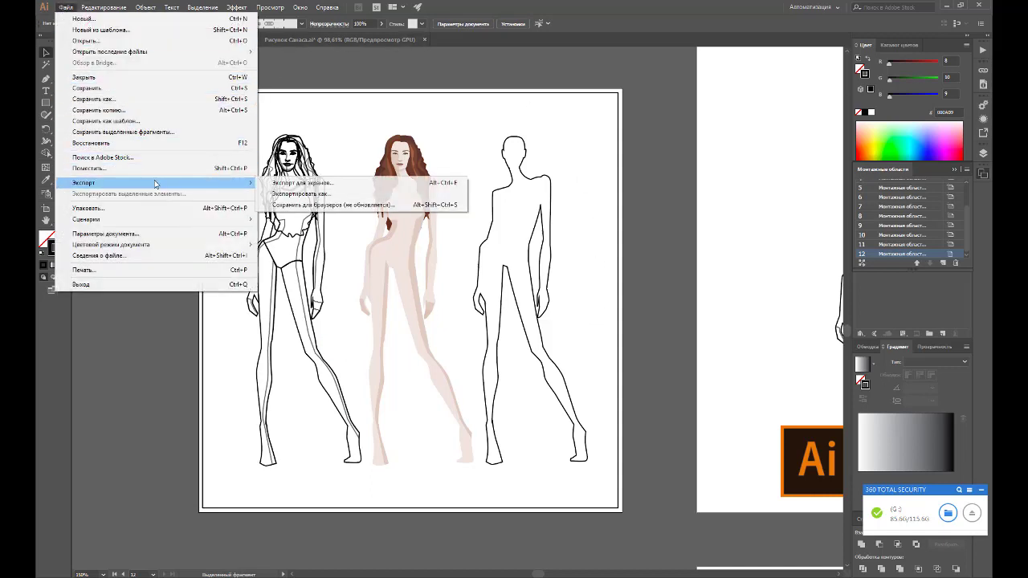
left_click(299, 194)
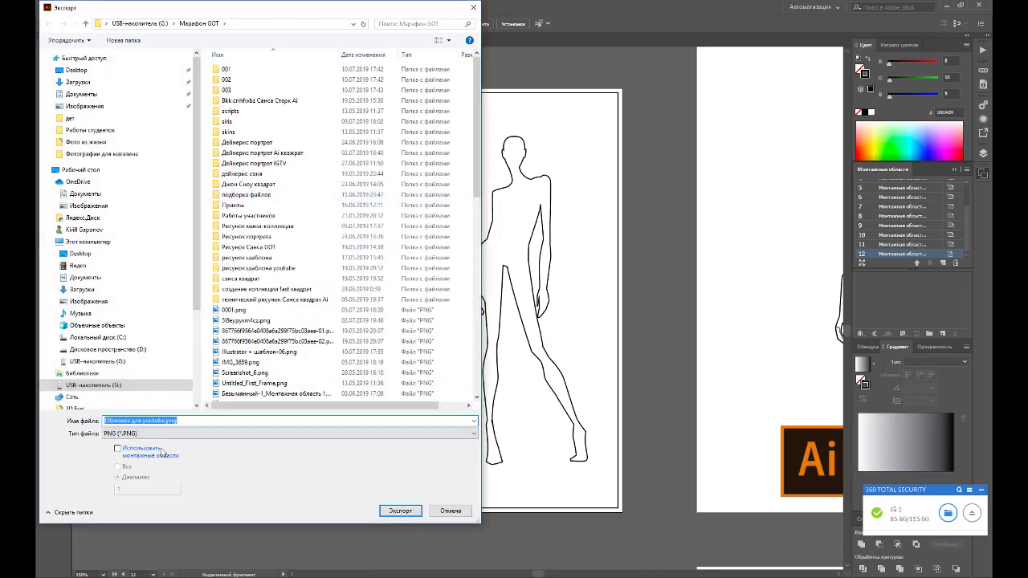
left_click(138, 453)
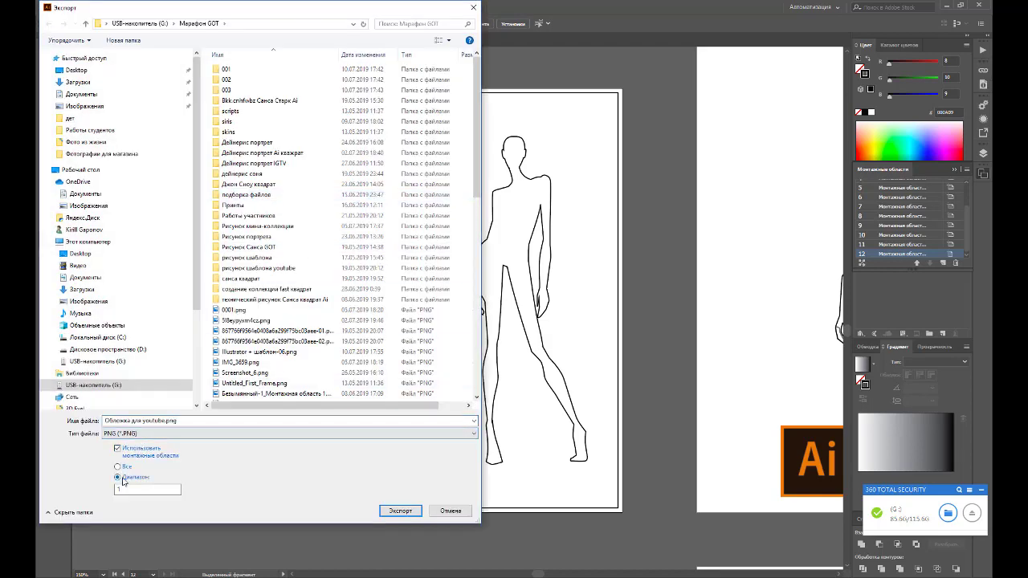
left_click(152, 490)
left_click(123, 467)
left_click(117, 477)
Step: Export the PNG to the desktop at medium resolution (150 ppi) with a white background
left_click(110, 170)
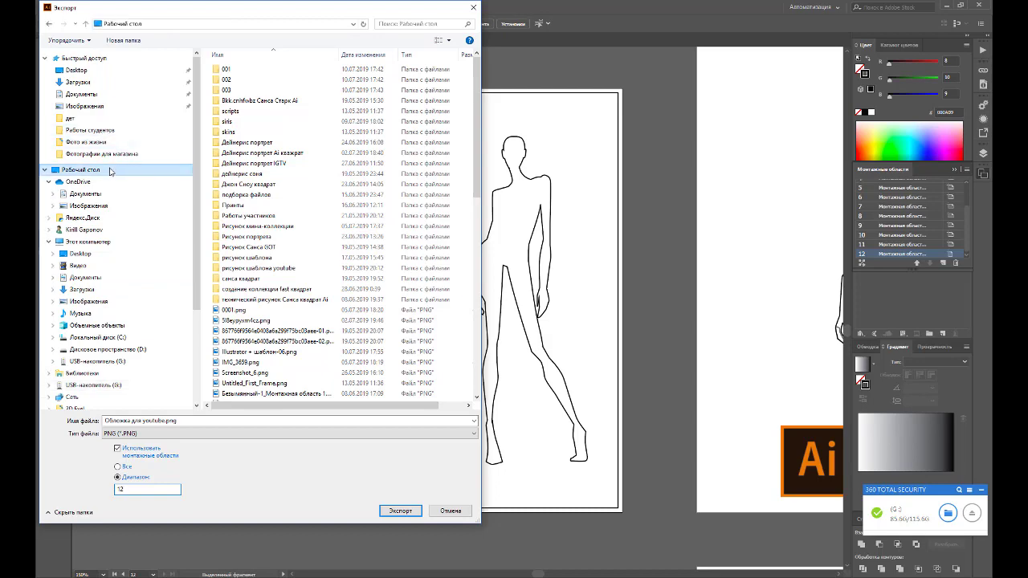
left_click(401, 510)
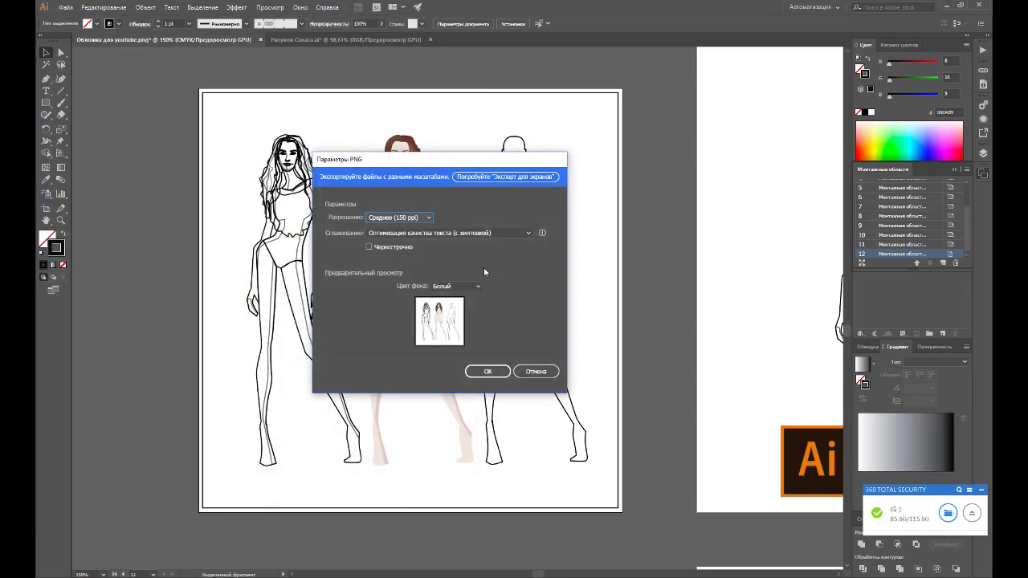
left_click(488, 371)
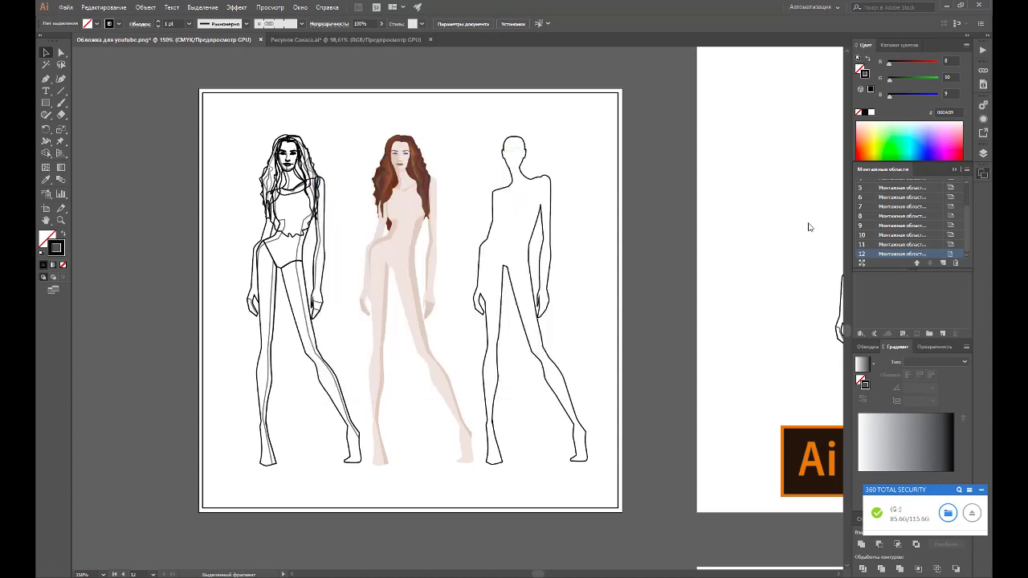
Step: Minimize the open windows to reach the desktop, view the exported "Обложка для youtube-12.png" in the photo viewer, and close it
left_click(946, 7)
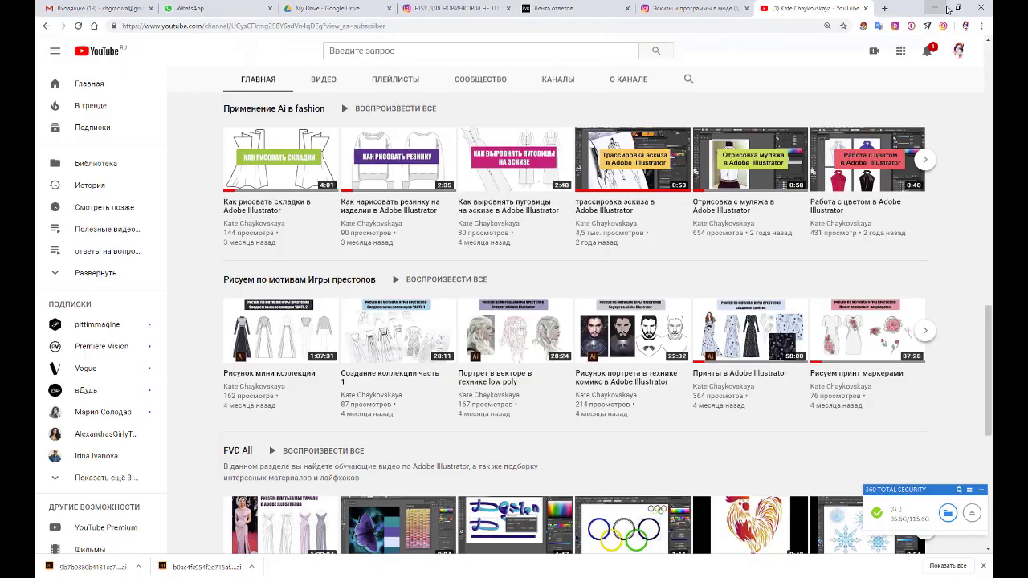
left_click(936, 8)
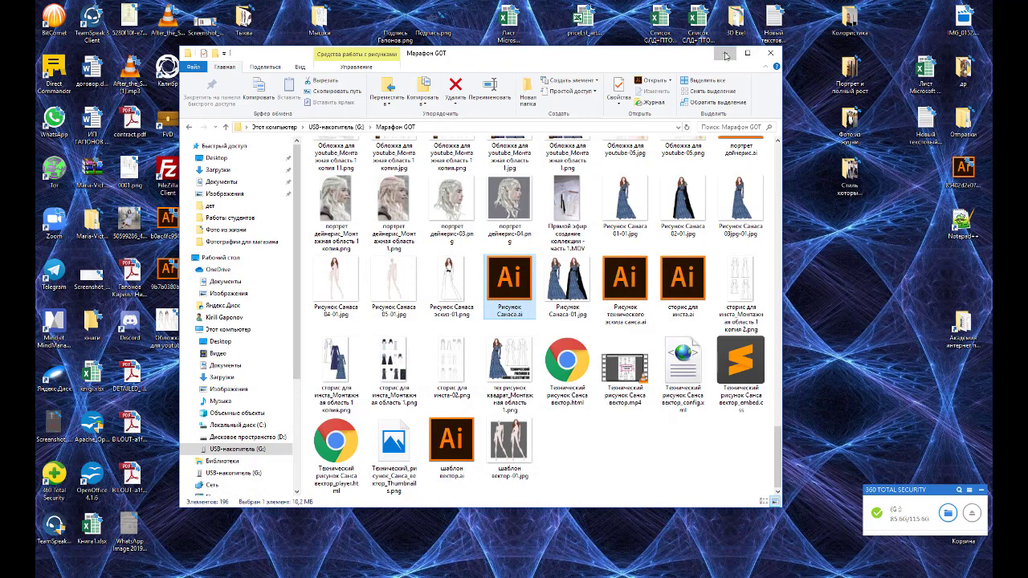
left_click(725, 53)
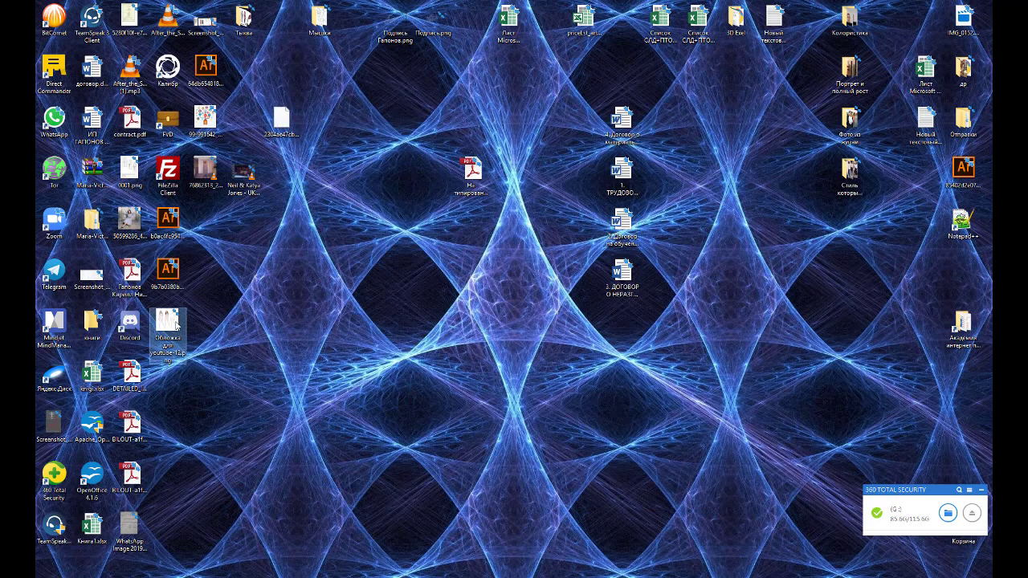
left_click(173, 323)
double_click(168, 316)
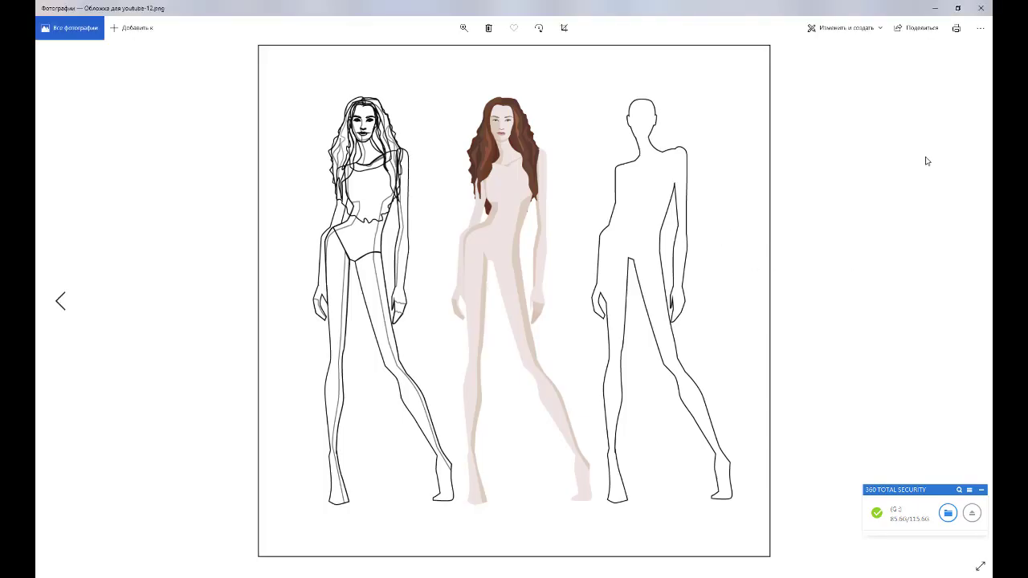
left_click(983, 10)
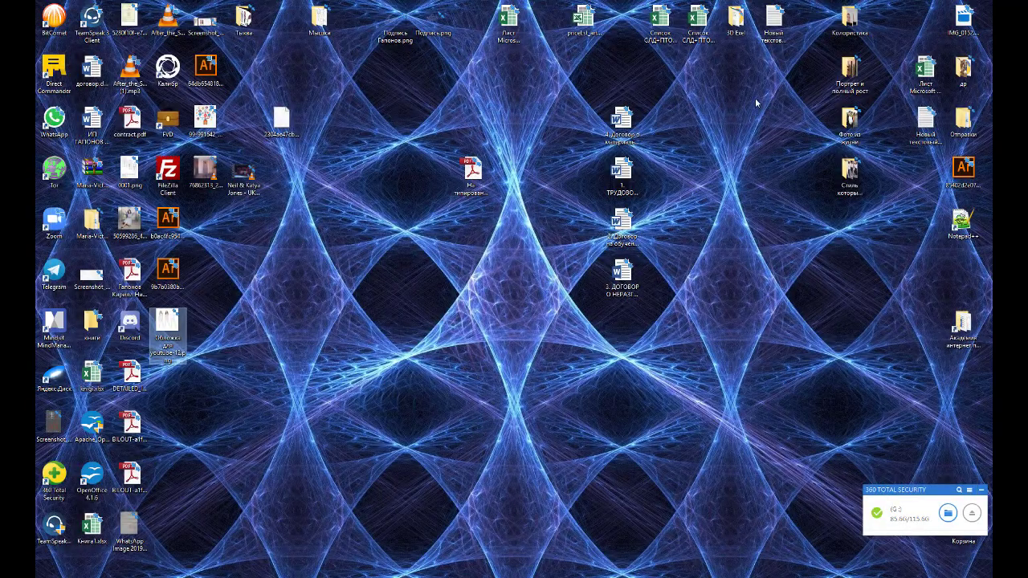
Step: Switch back to Illustrator and zoom out to show the square artboard beside the neighbouring covers
left_click(370, 337)
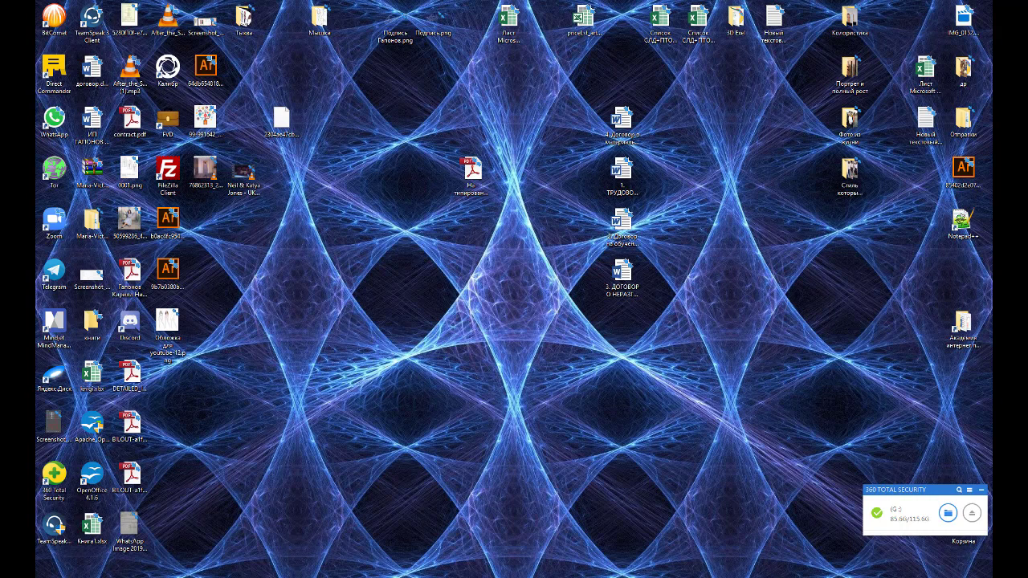
key("alt+Tab")
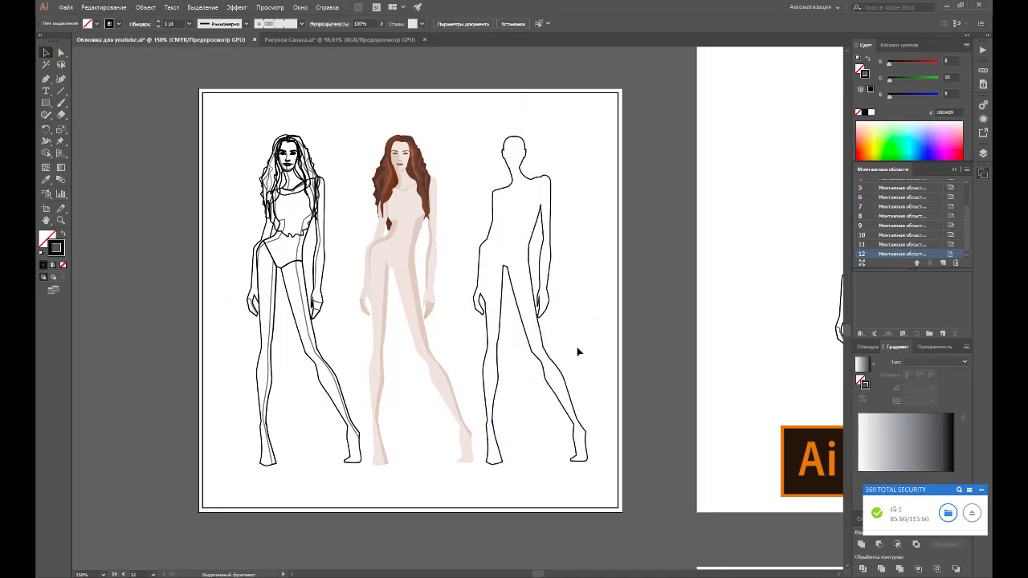
key("z")
left_click(715, 337, "alt")
left_click(712, 335, "alt")
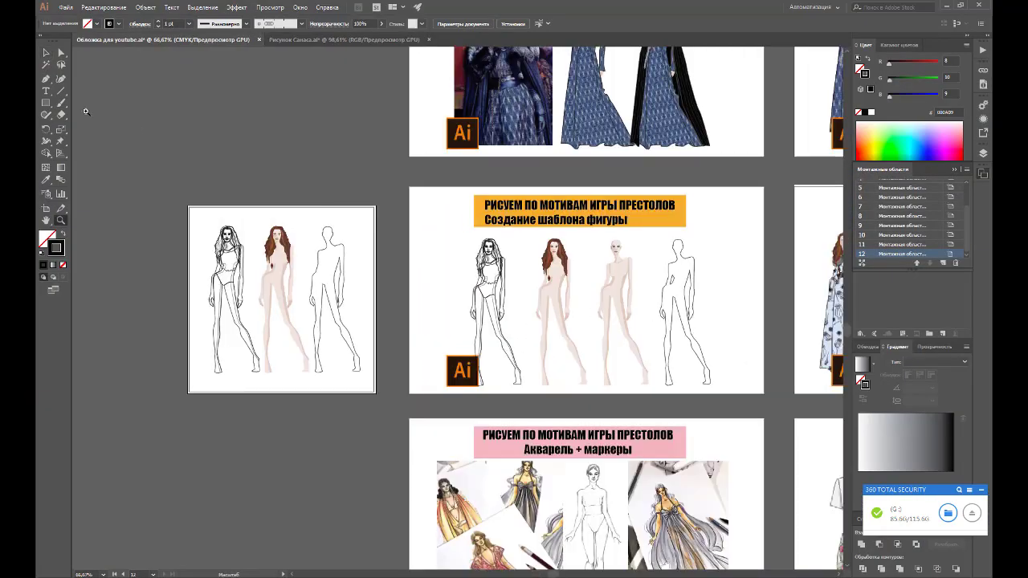
Step: Draw an unfilled square about 222 mm wide centred on the "Создание шаблона фигуры" cover, nudge it down to the cover's height, and delete it
left_click(46, 103)
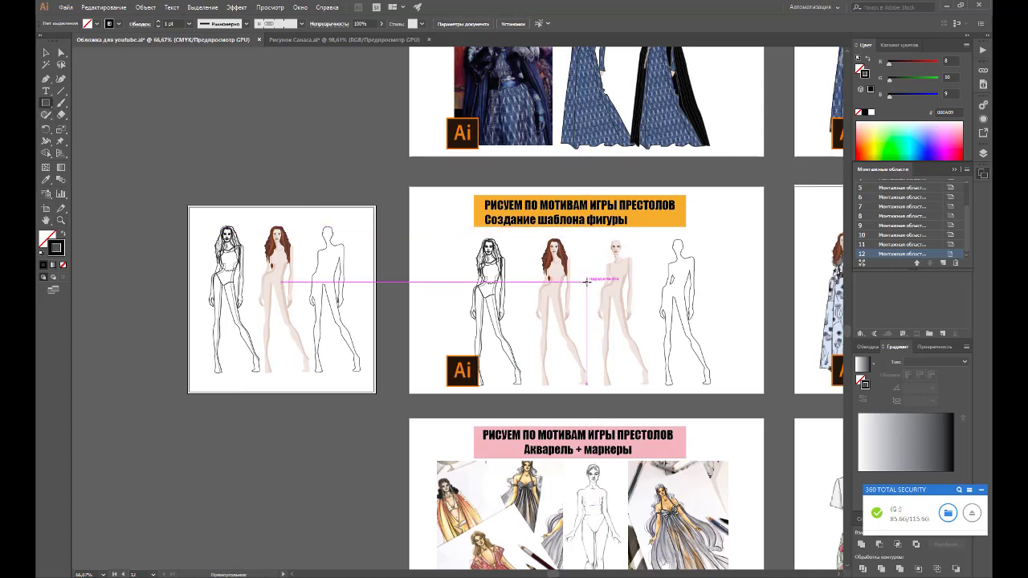
left_click_drag(587, 282, 691, 272)
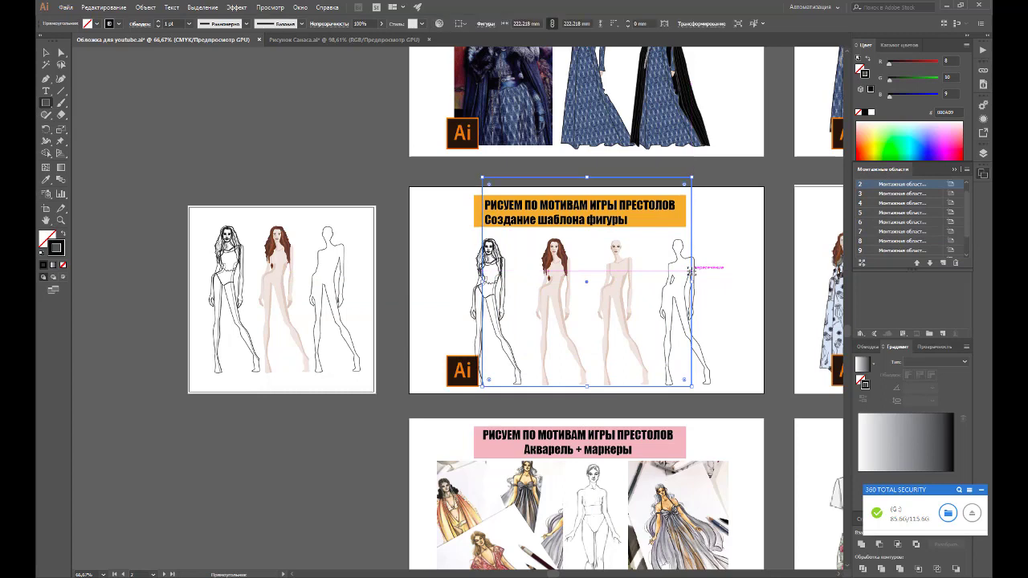
key("Down")
key("Down")
key("Down")
key("Down")
key("Down")
key("Down")
key("Down")
key("Down")
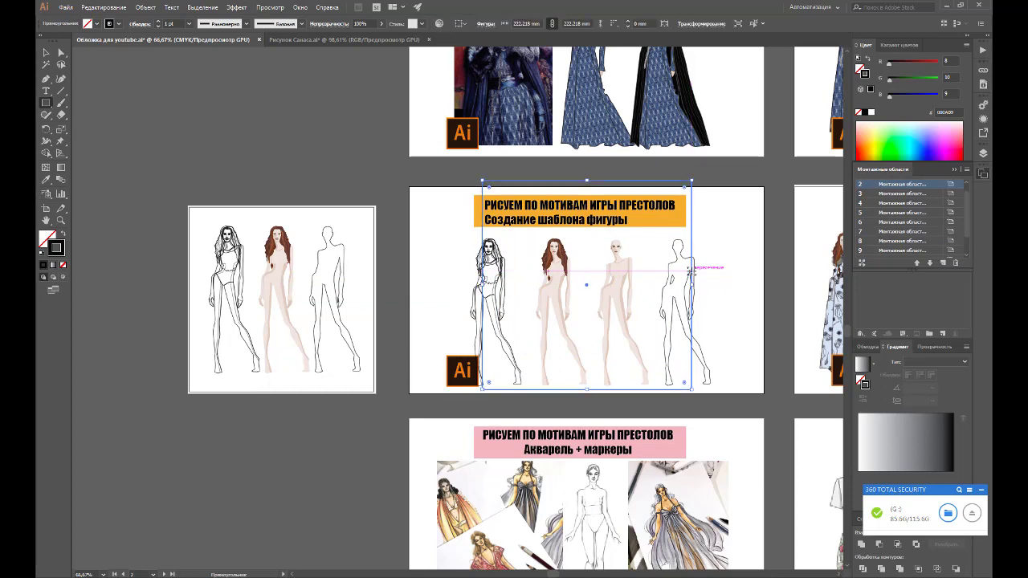
key("Down")
key("Down")
key("Down")
key("Down")
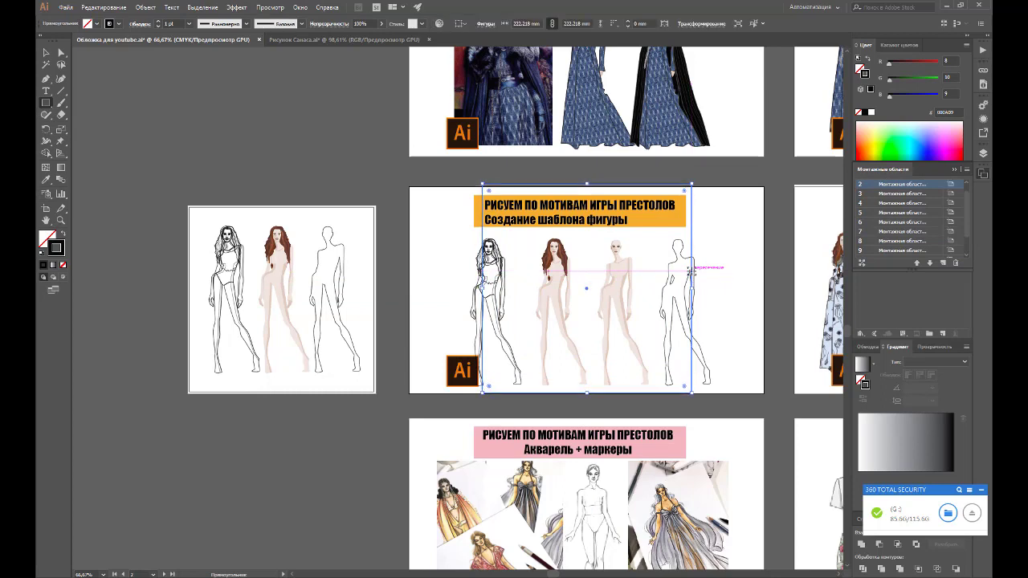
key("Down")
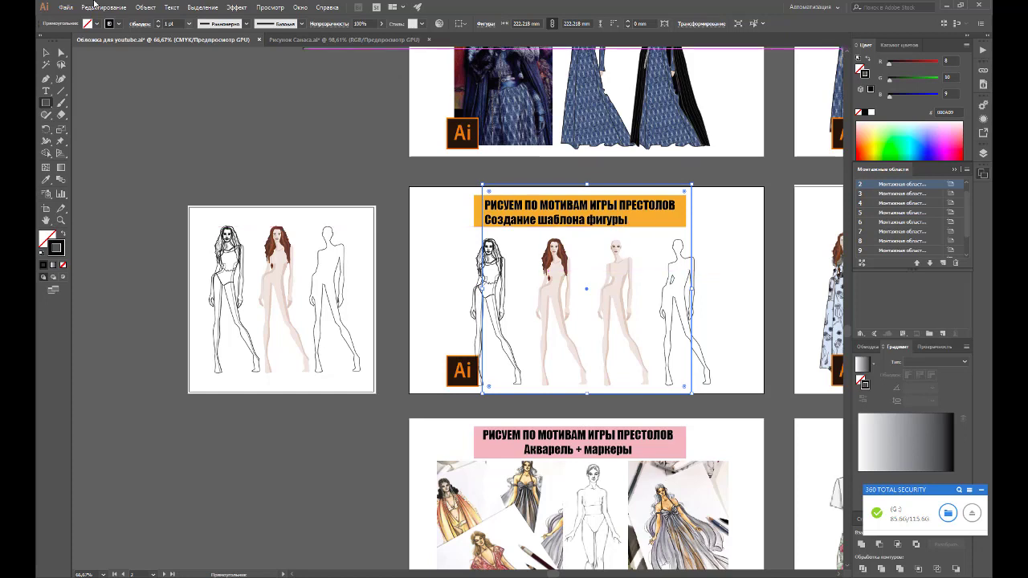
left_click(46, 52)
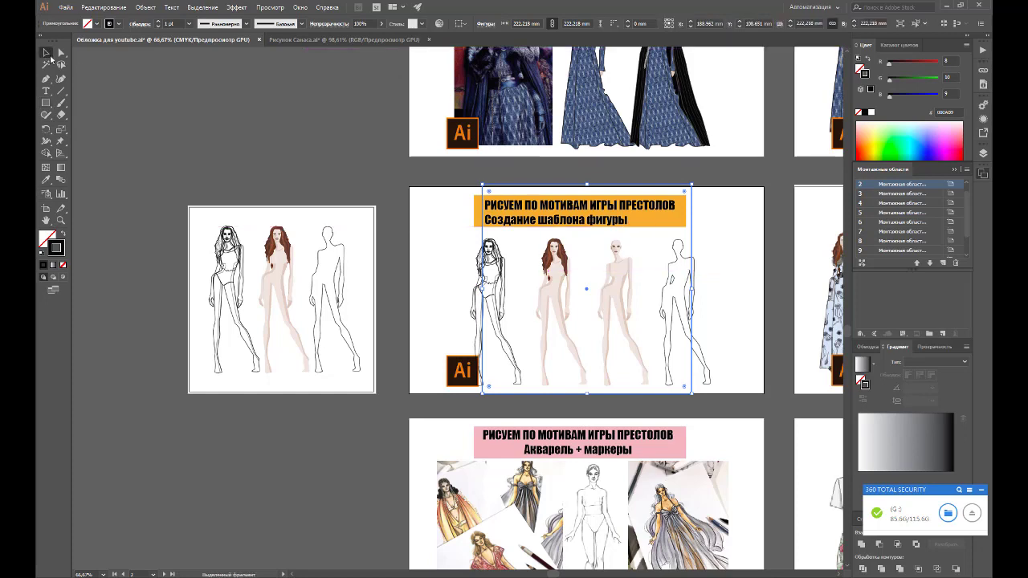
left_click(526, 181)
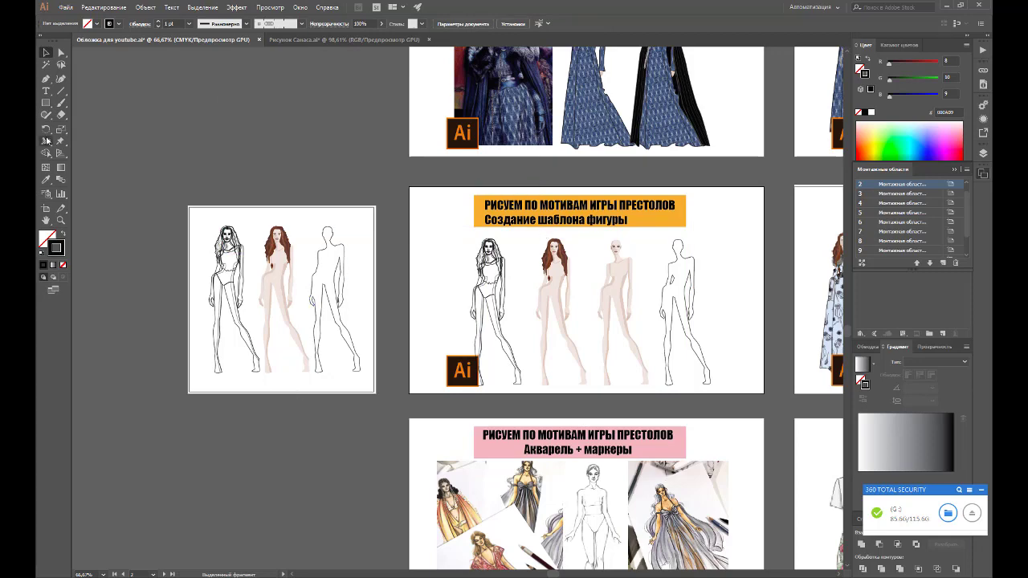
Step: Add a vertical artboard in the empty area beside the square artboard and set its size to 90 × 160 mm
left_click_drag(557, 575, 539, 575)
left_click(46, 208)
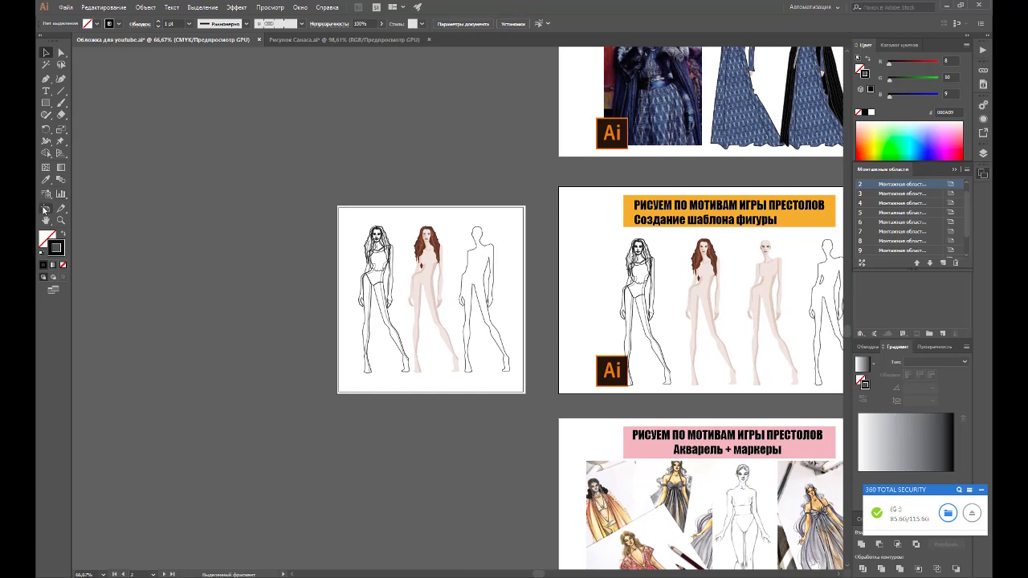
left_click_drag(310, 206, 200, 395)
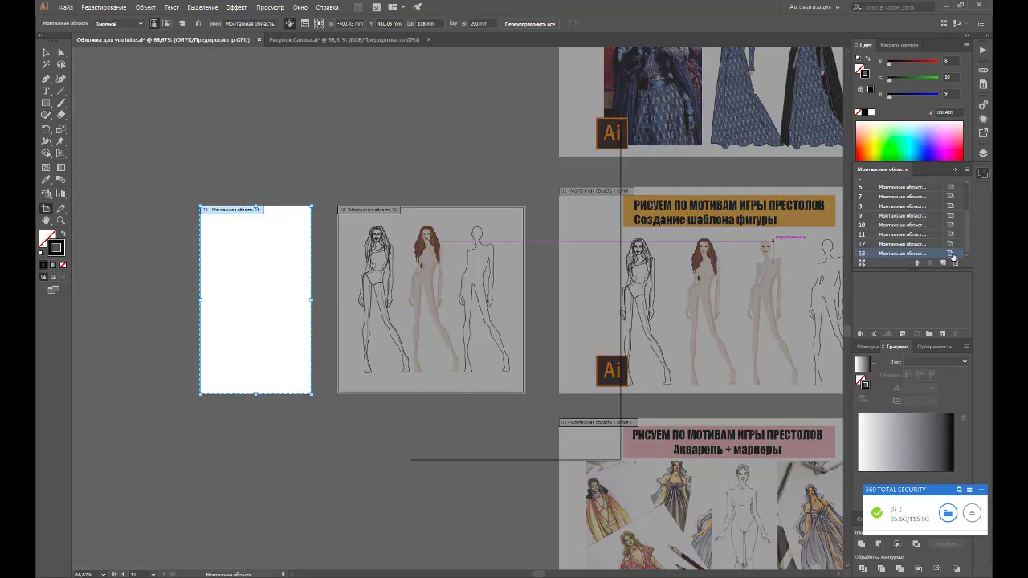
left_click(951, 253)
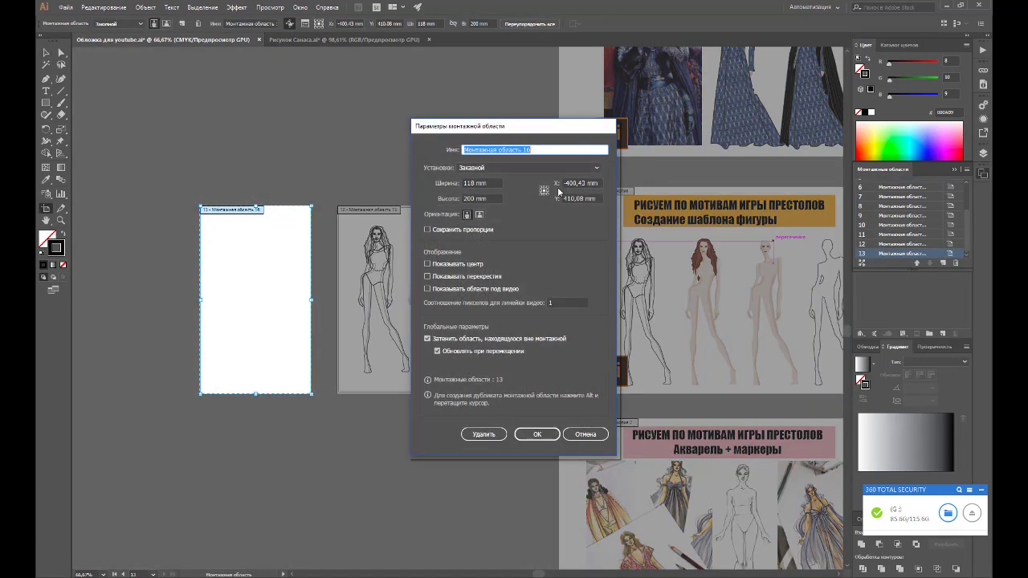
key("Tab")
type("9")
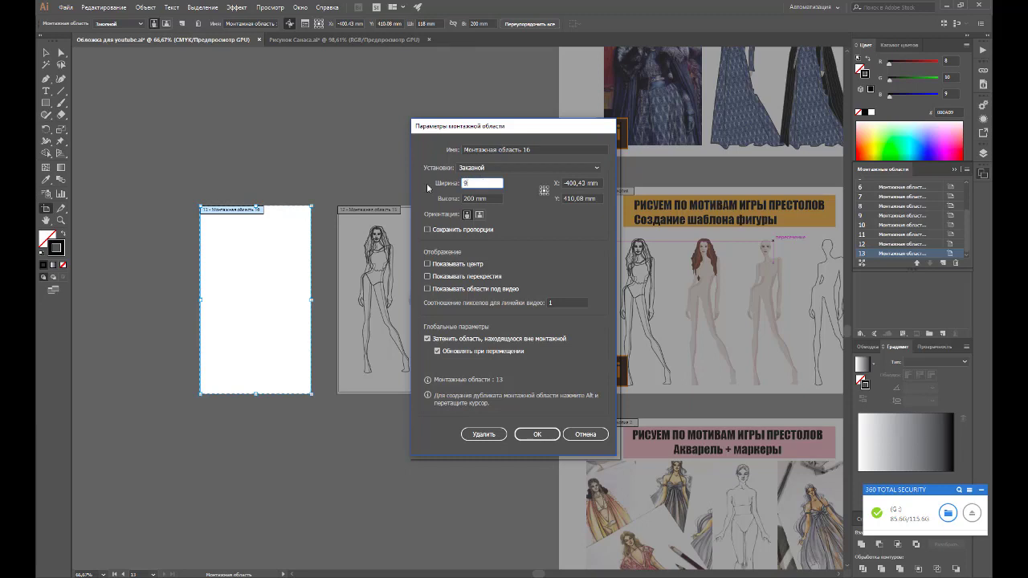
key("Tab")
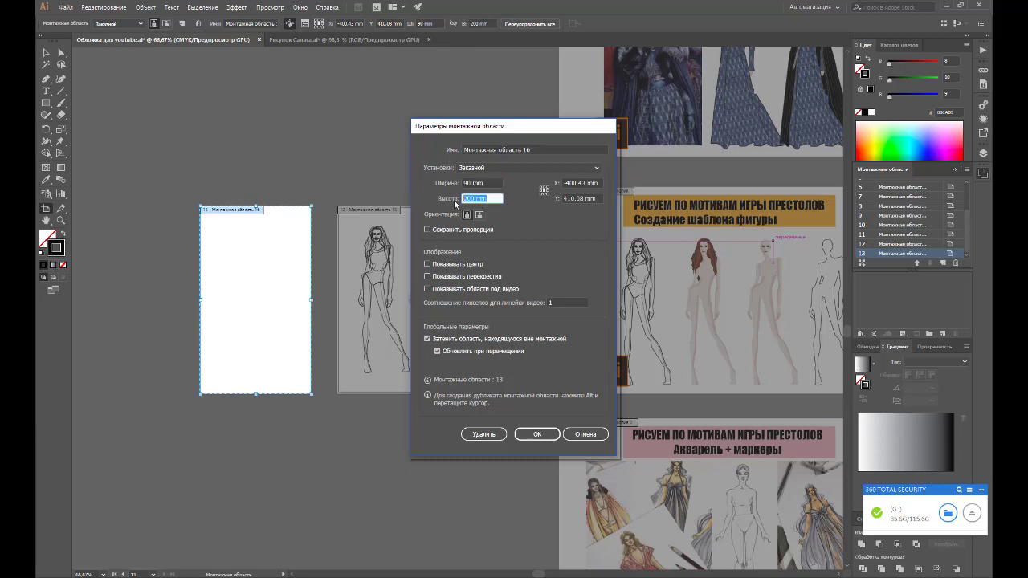
type("160")
key("Return")
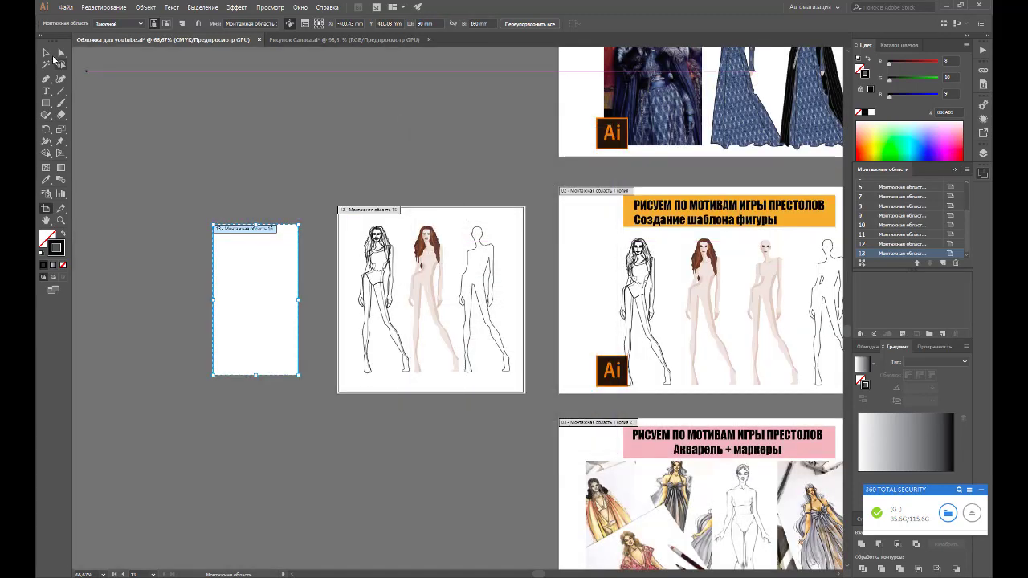
Step: Enlarge the vertical artboard proportionally to about 142 × 252 mm and align its lower edge with the square artboard
left_click(46, 52)
left_click(46, 208)
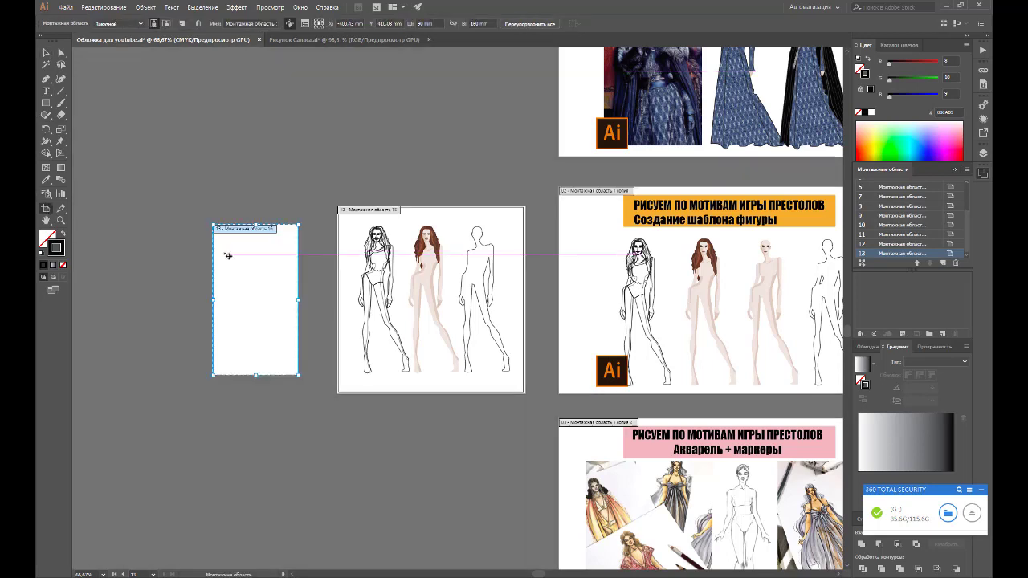
left_click_drag(212, 223, 165, 139)
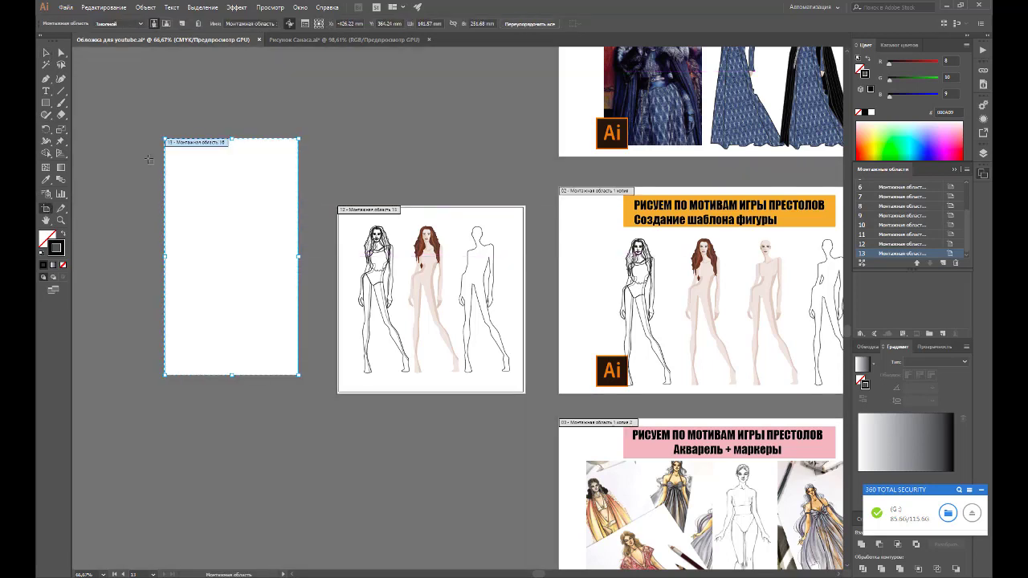
left_click(45, 52)
left_click(46, 210)
left_click_drag(246, 214, 267, 232)
left_click(46, 53)
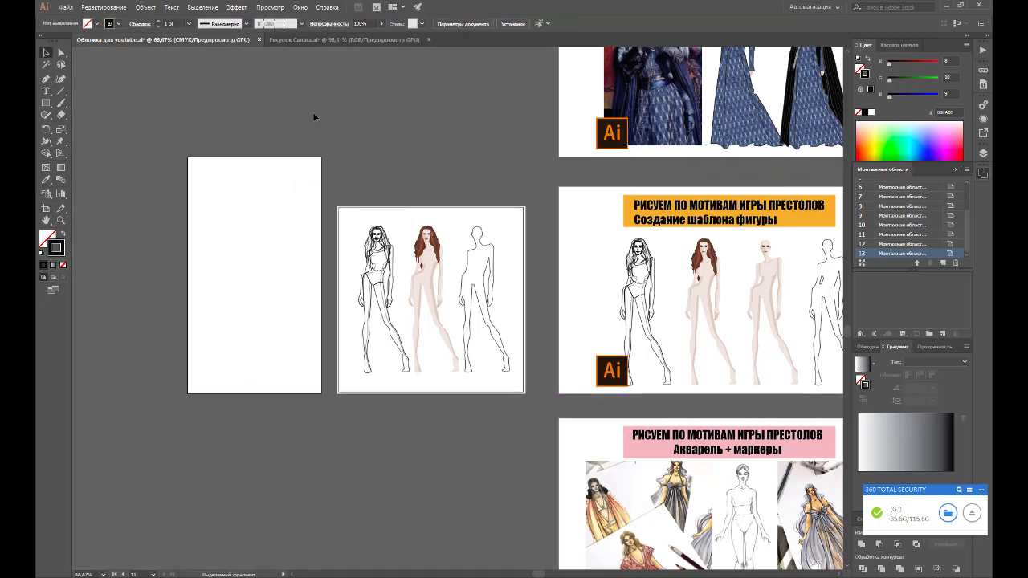
Step: Copy the line-art, red-haired and outline figures from the square artboard onto the vertical one in a descending diagonal arrangement
left_click(392, 273)
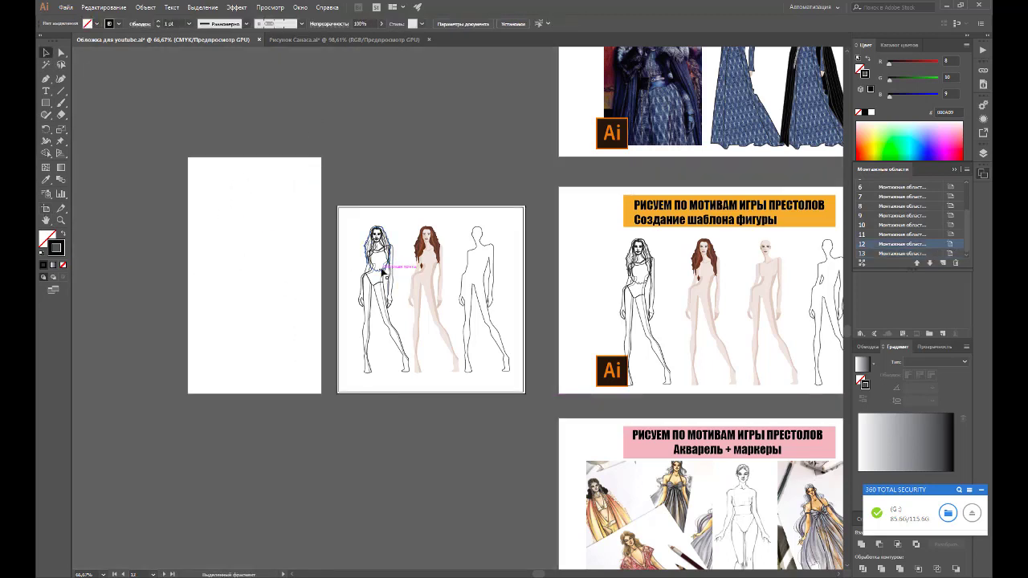
left_click_drag(379, 273, 218, 215)
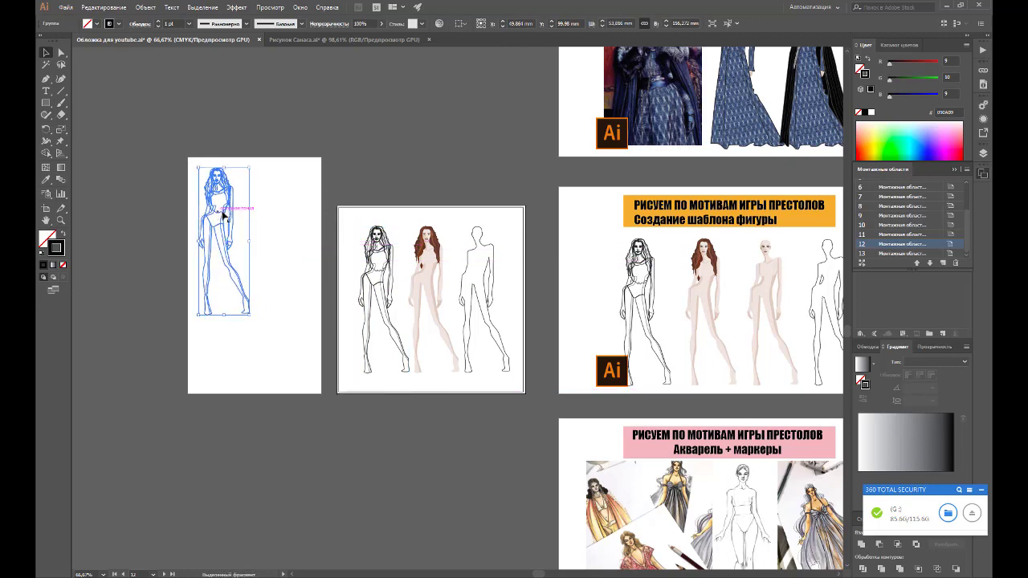
left_click_drag(428, 255, 250, 241)
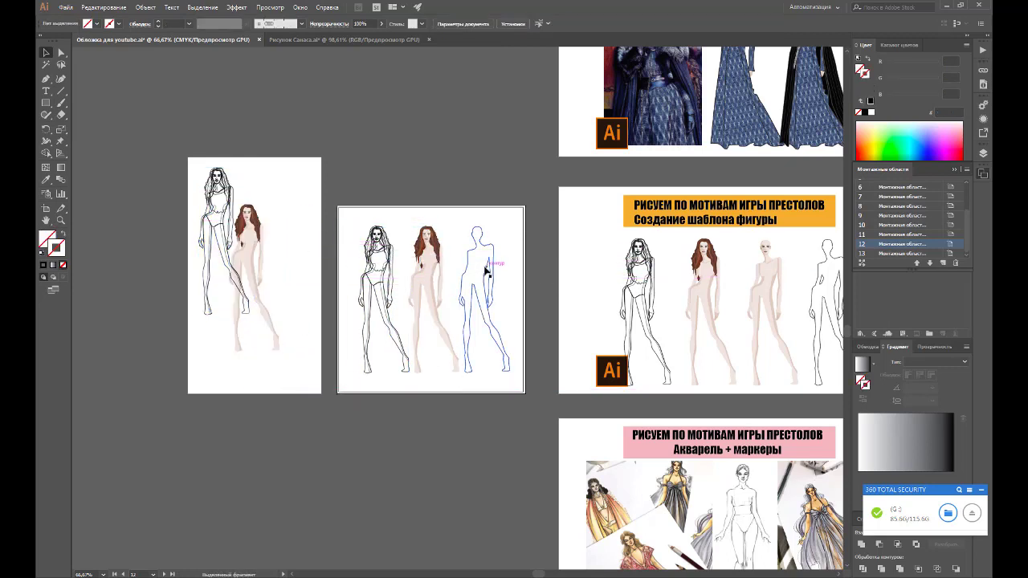
left_click(486, 274)
left_click_drag(486, 273, 289, 283)
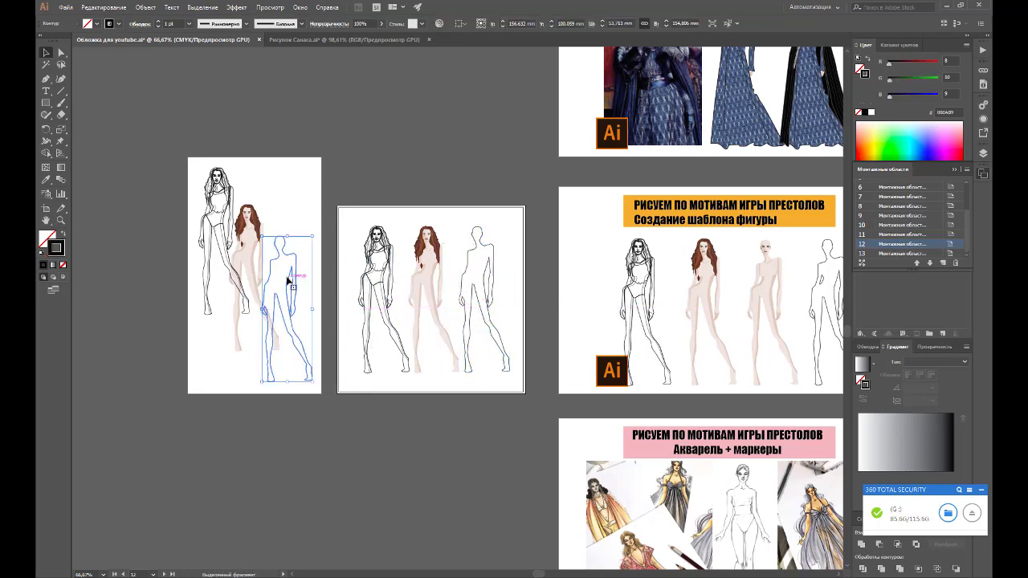
Step: Bring the copied red-haired and outline figures to the front and shift the red-haired figure slightly towards the outline one
left_click(305, 211)
right_click(259, 269)
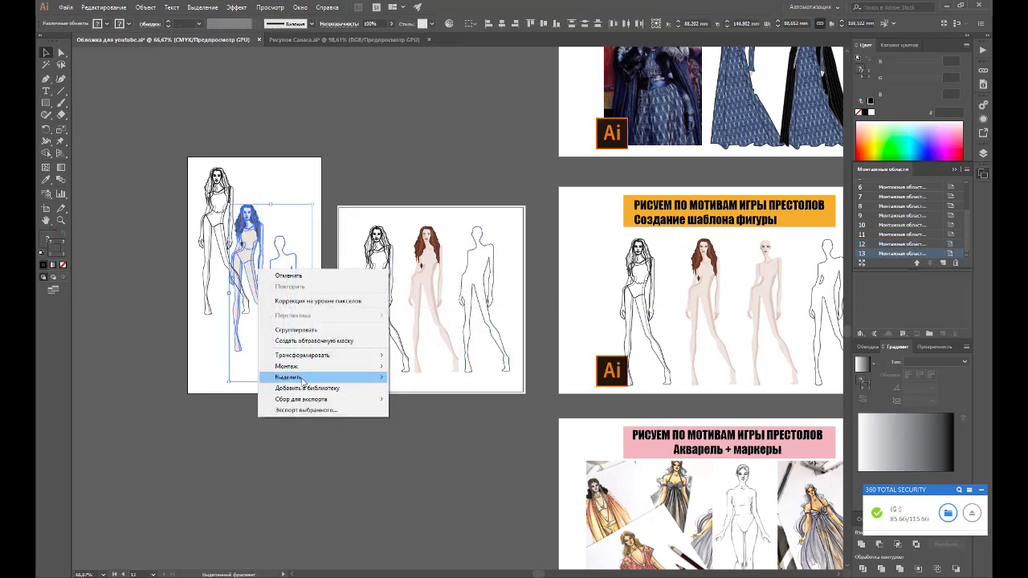
left_click(402, 366)
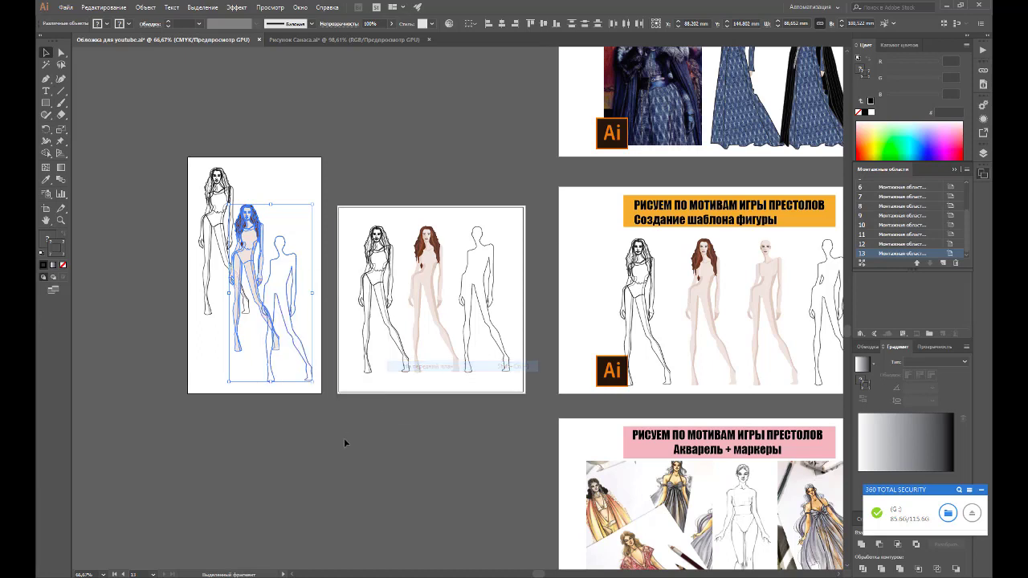
left_click(344, 442)
left_click(254, 230)
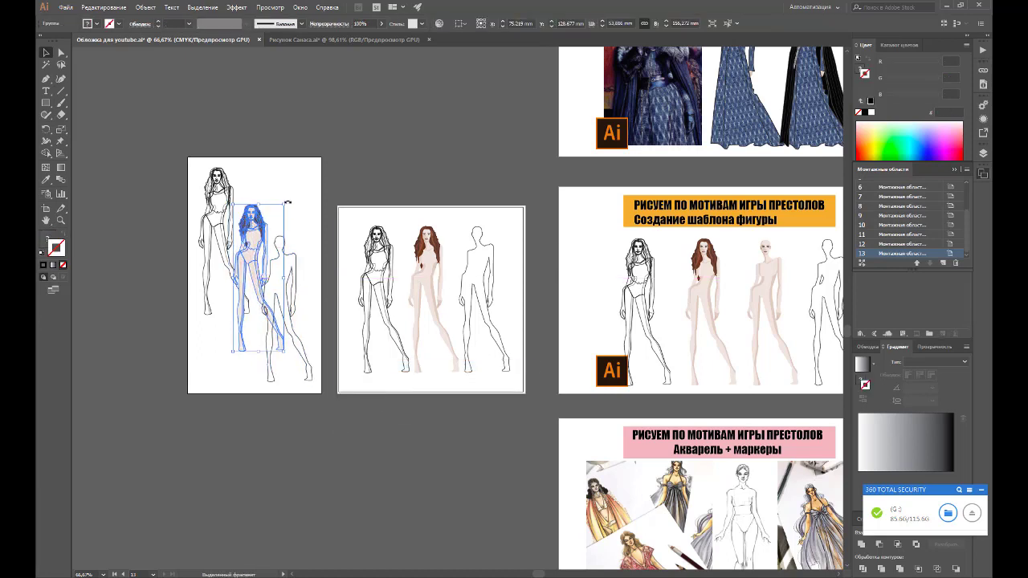
left_click(365, 142)
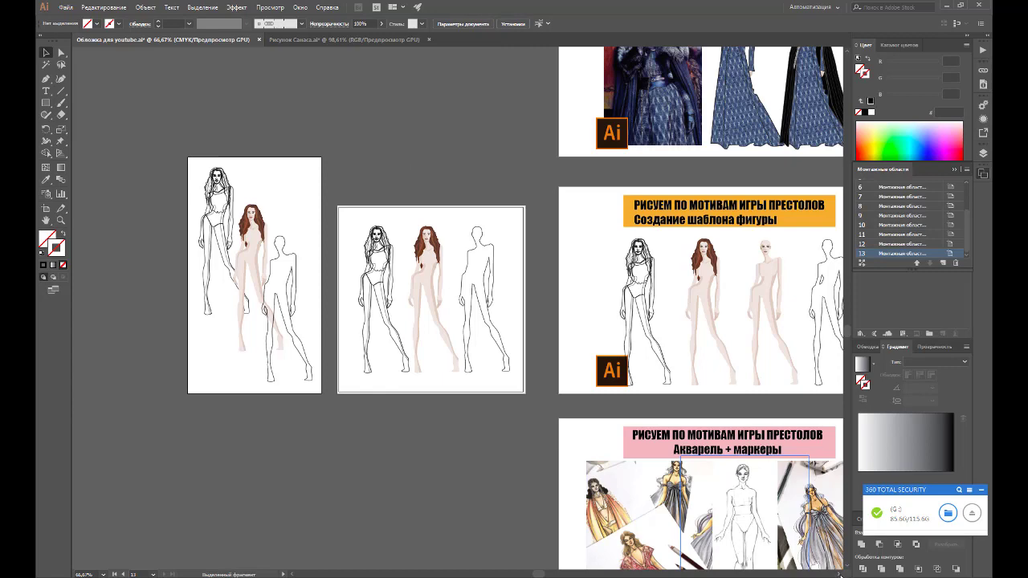
scroll(509, 308, "right", 3)
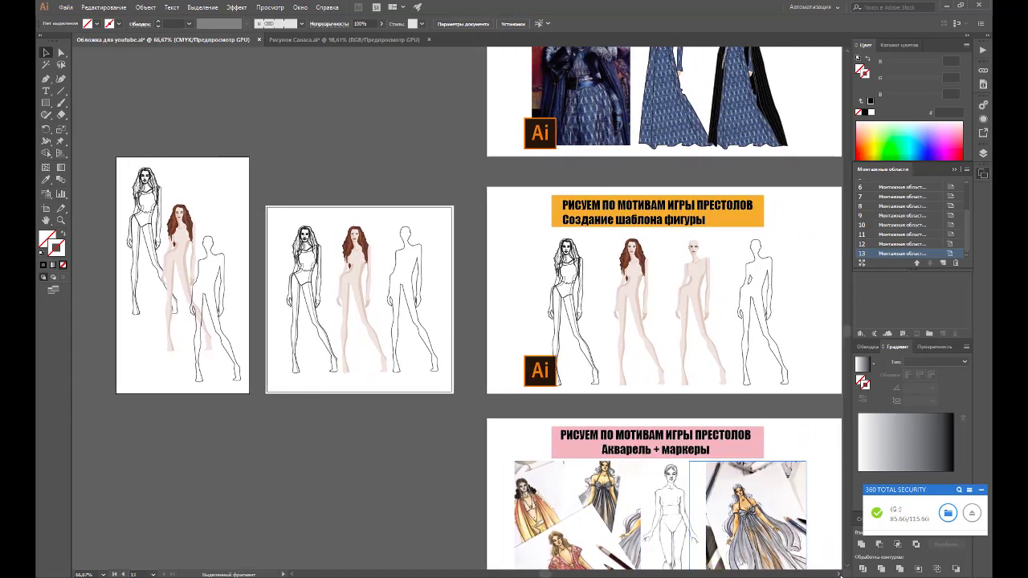
scroll(472, 312, "right", 1)
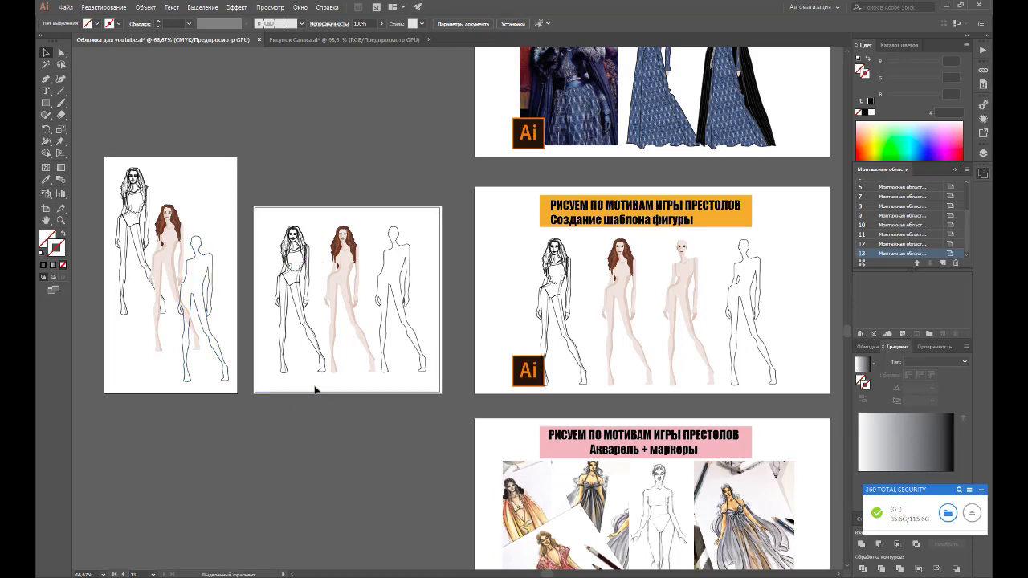
scroll(313, 388, "down", 1)
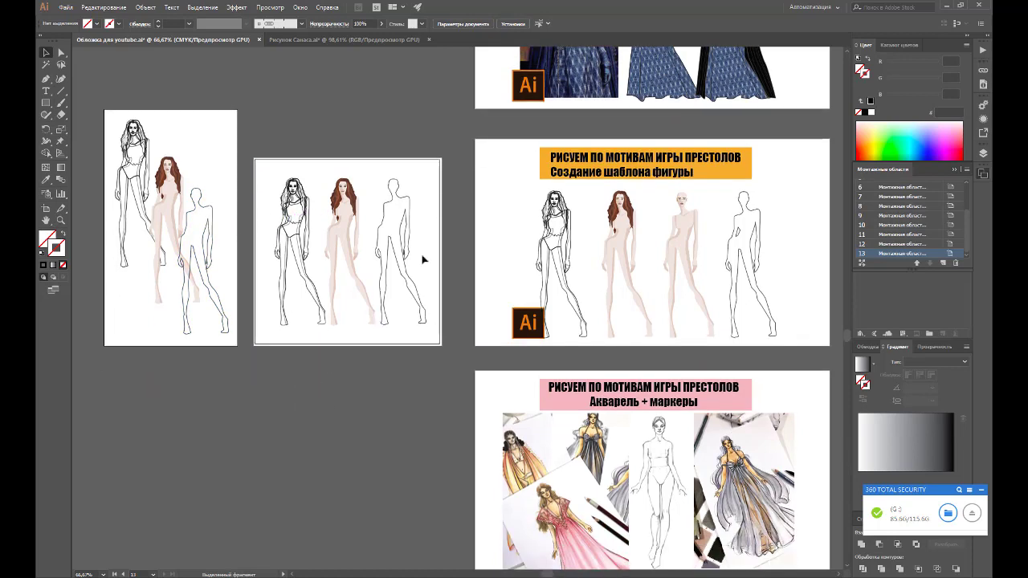
scroll(320, 310, "down", 2)
scroll(334, 279, "up", 1)
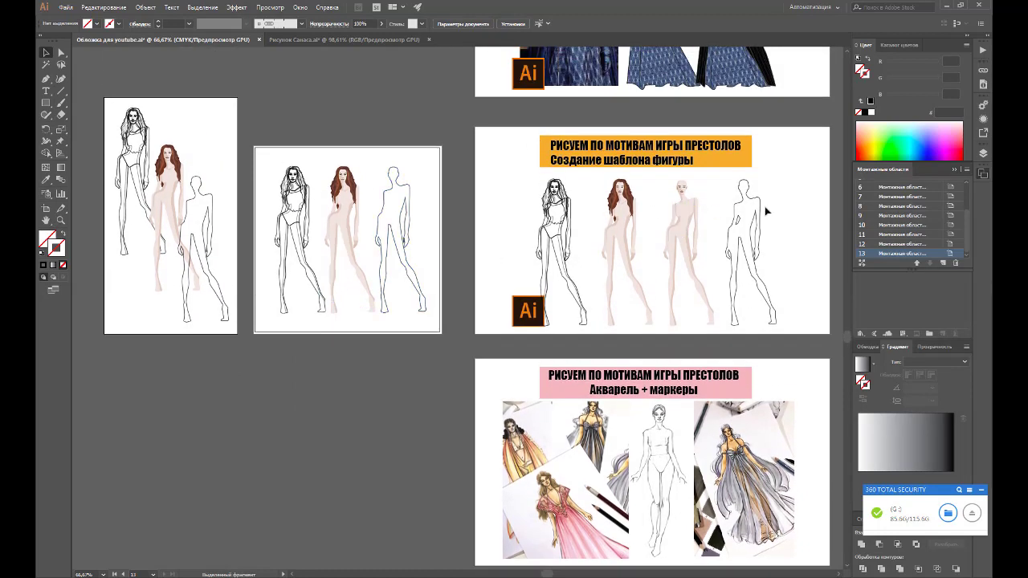
scroll(705, 258, "down", 1)
scroll(703, 256, "up", 1)
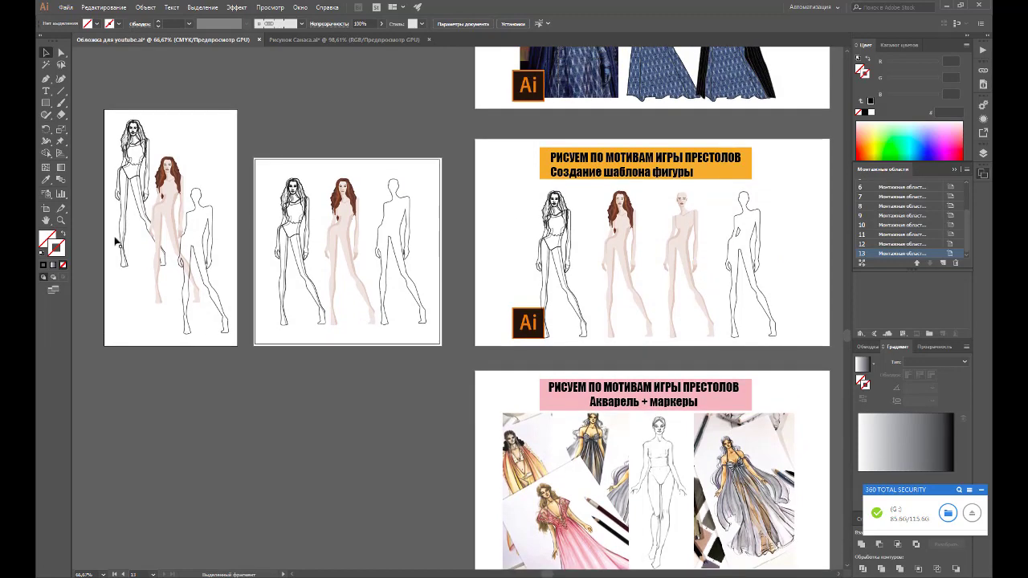
Step: Duplicate the "Создание шаблона фигуры" cover artboard with its artwork into the empty area below the vertical and square artboards
left_click(46, 208)
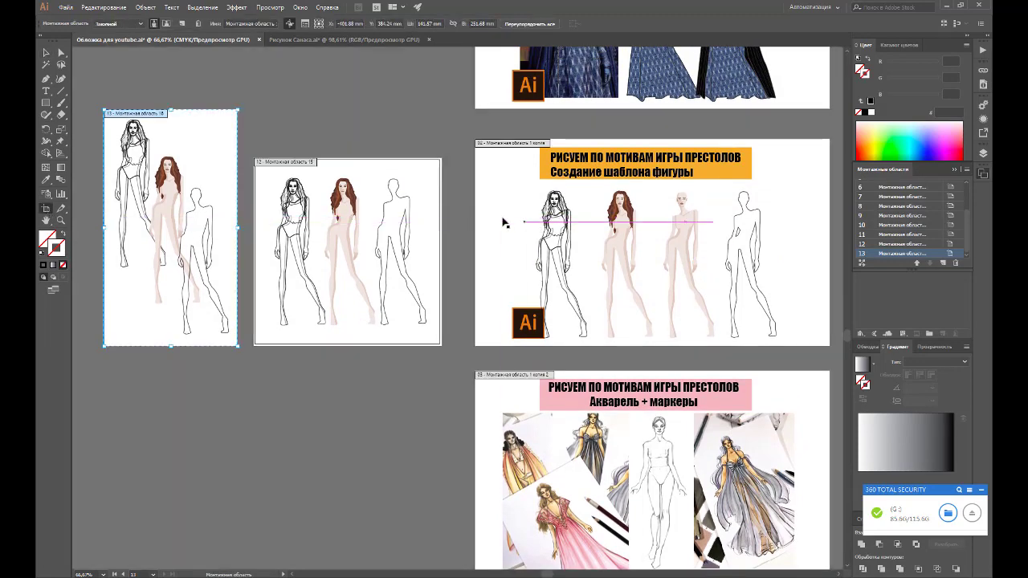
scroll(497, 221, "down", 1)
left_click_drag(788, 111, 402, 360)
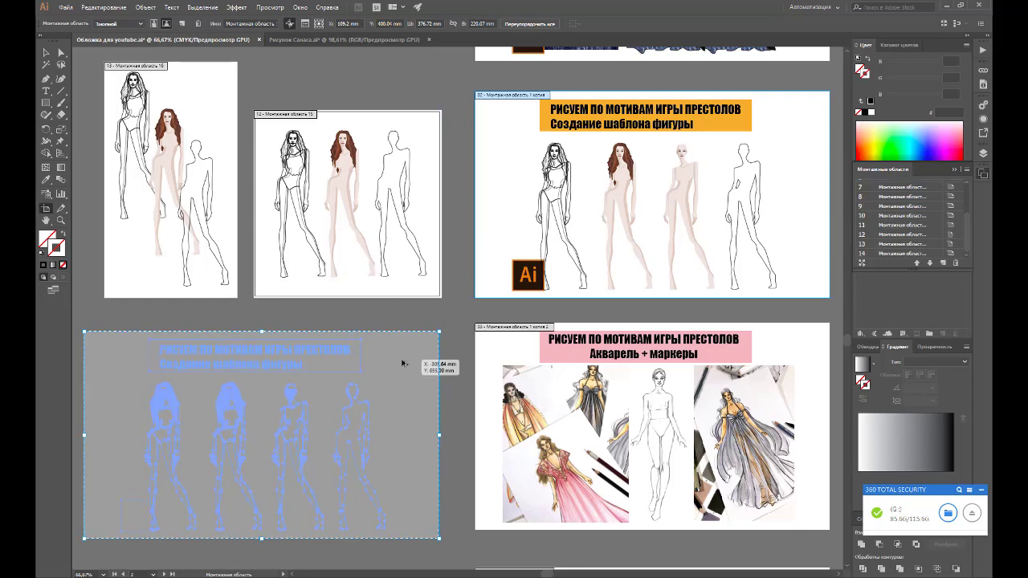
scroll(401, 361, "down", 2)
left_click(46, 52)
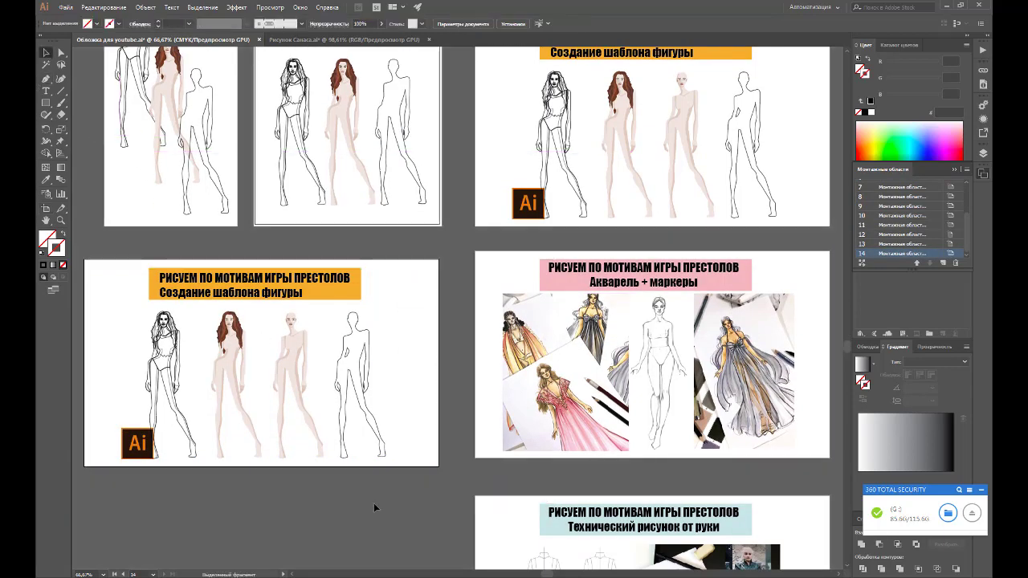
Step: Remove the Ai logo from the duplicated cover and replace its first heading line with "КАК ГОТОВИТЬ ВЕКТОРНЫЕ КАРТИНКИ"
left_click(186, 373)
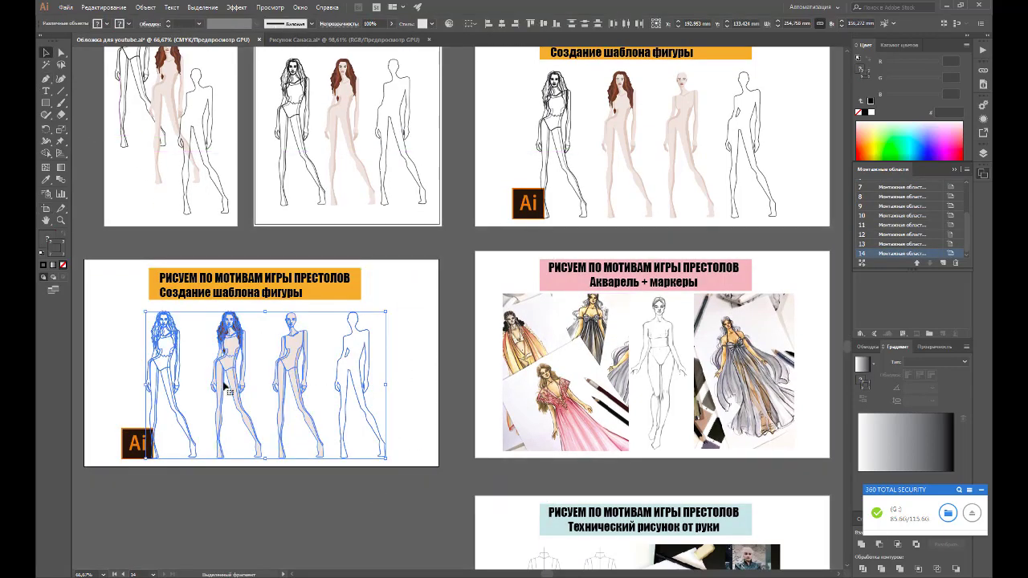
left_click(230, 501)
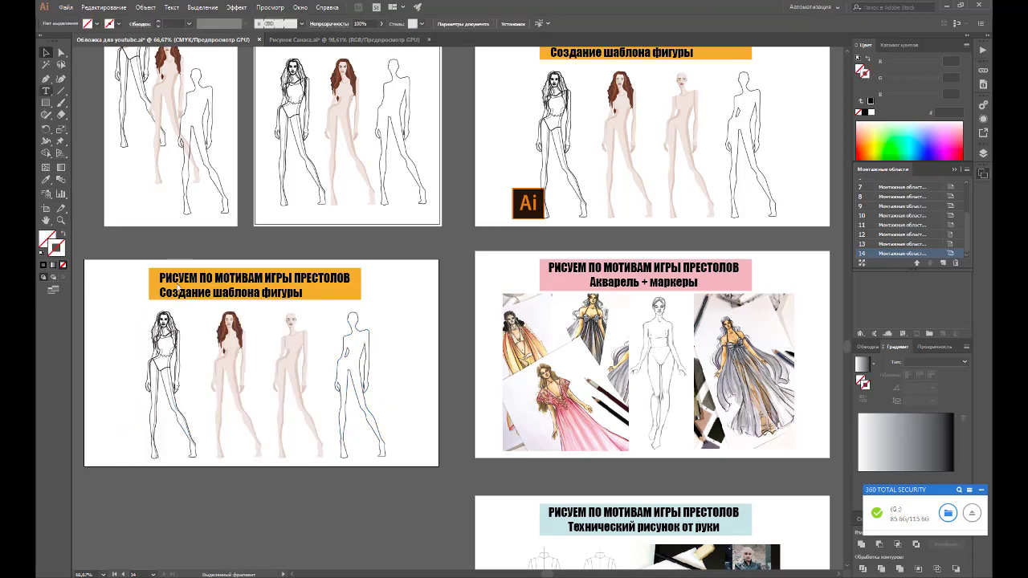
key("t")
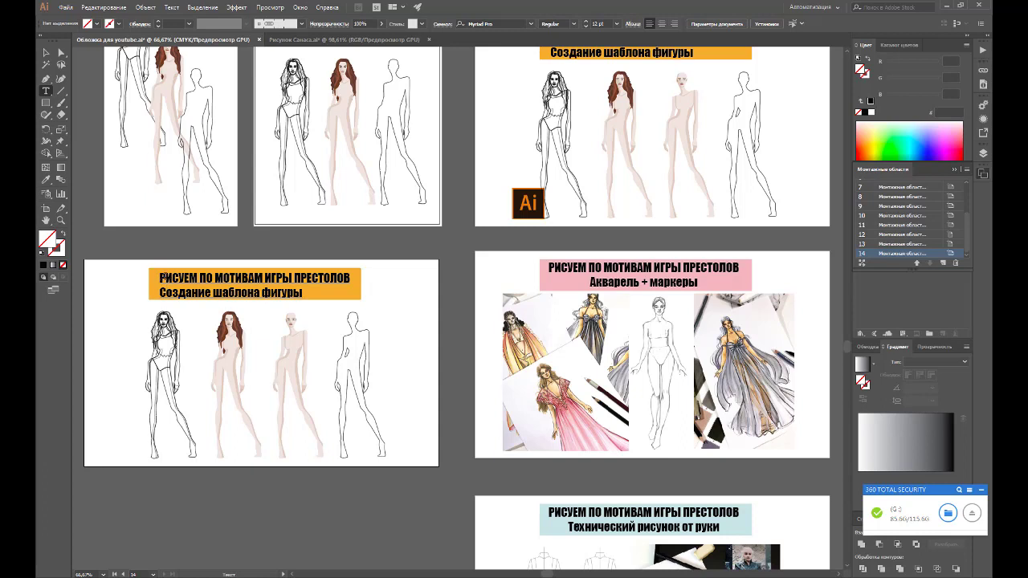
left_click_drag(163, 277, 354, 277)
type("Н")
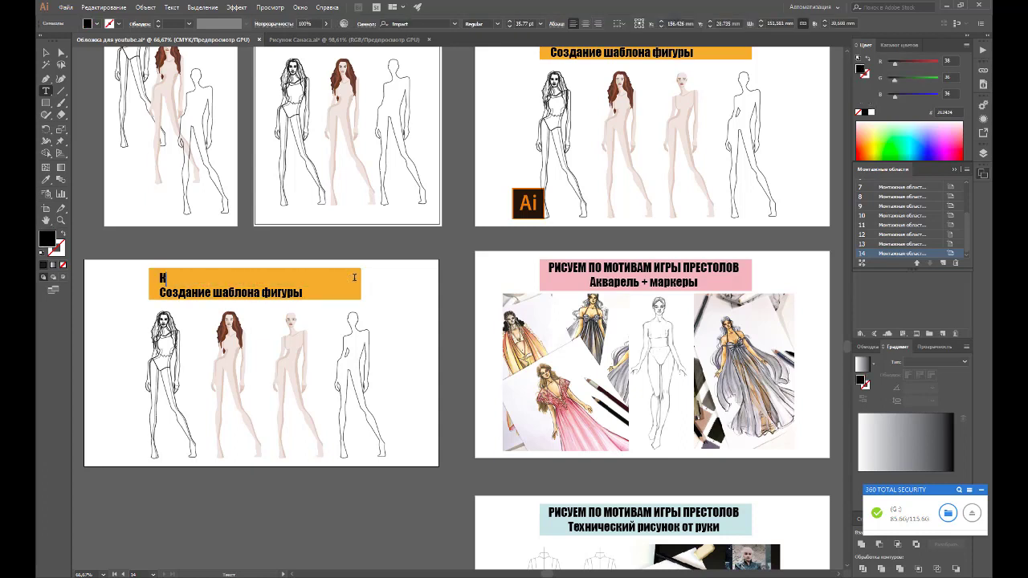
type("ак")
key("BackSpace")
key("BackSpace")
type("АК ГОТОВИТЬ ВЕКТОРНЫЕ")
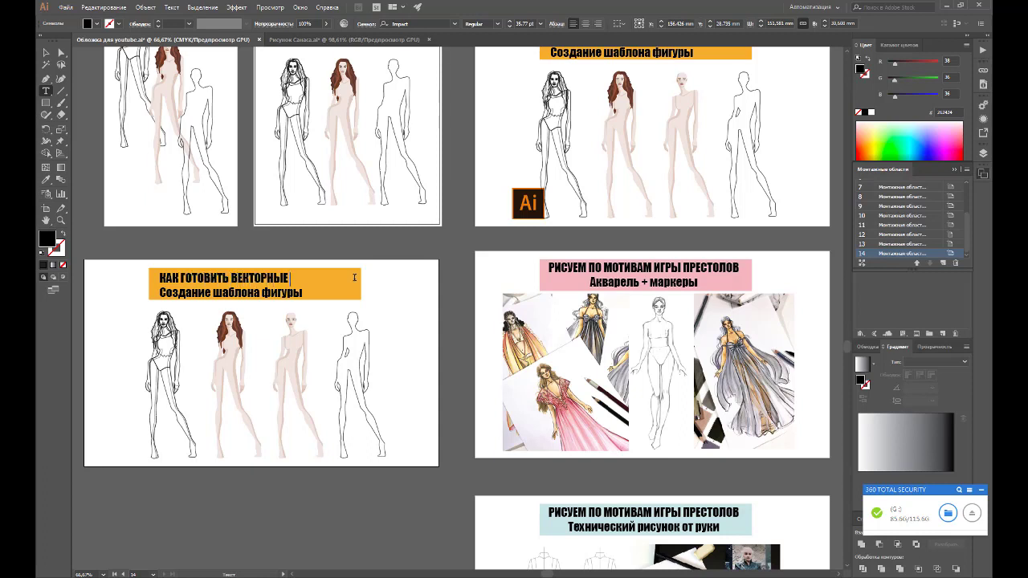
type(" КАРТИНКИ")
Step: Add "ДЛЯ СОЦИАЛЬНЫЗ СЕТЕЙ" as the second heading line and delete the line "Создание шаблона фигуры" beneath it
key("Return")
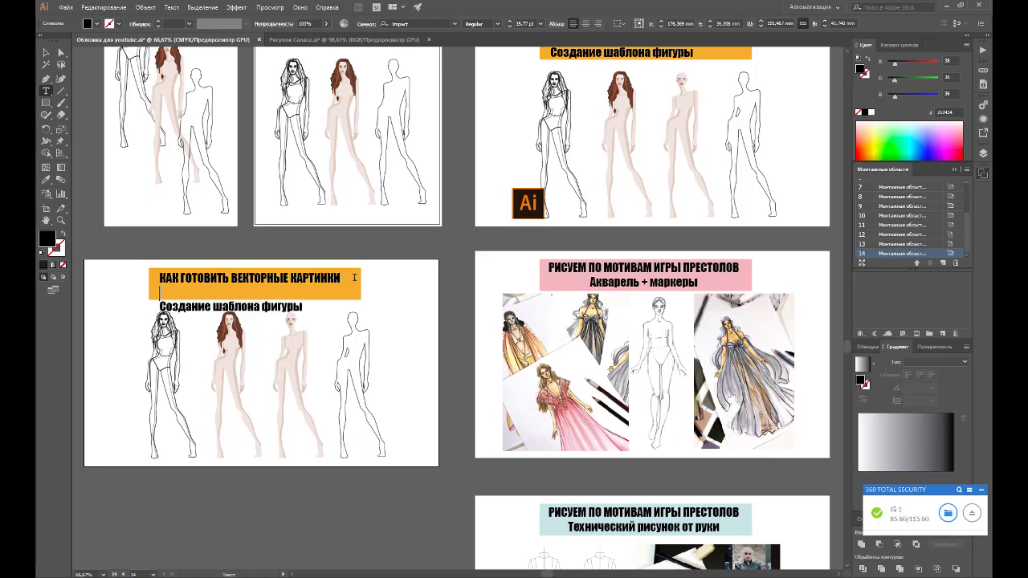
type("К")
key("BackSpace")
type("ДЛЯ СОЦИАЛЬНЫЗ СЕТЕЙ")
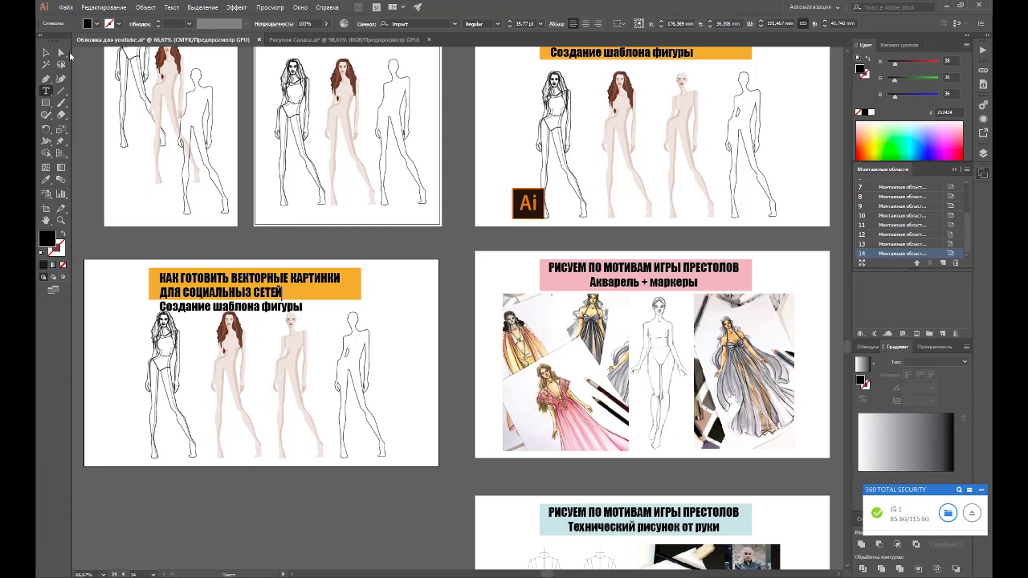
left_click_drag(160, 306, 283, 293)
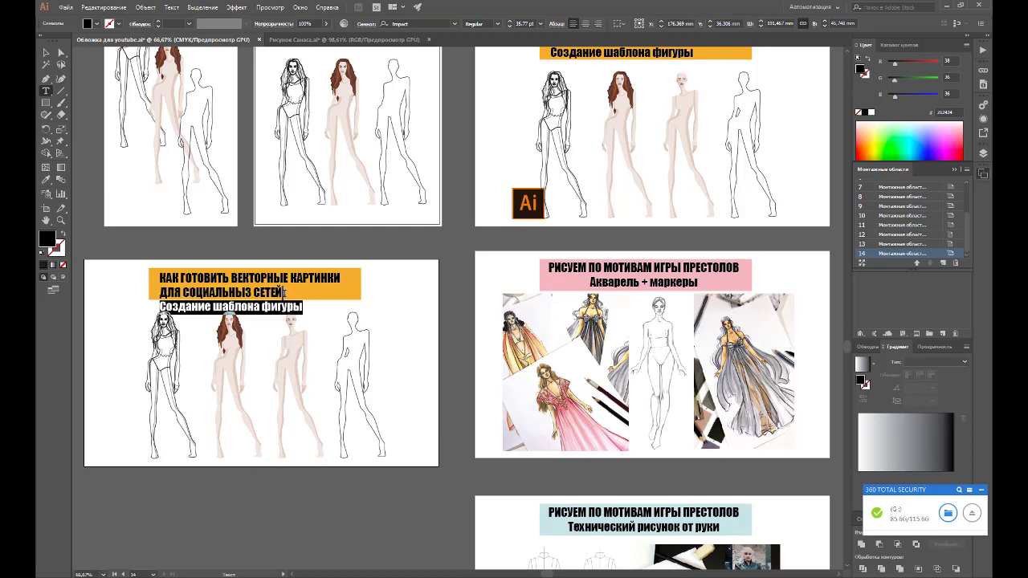
key("BackSpace")
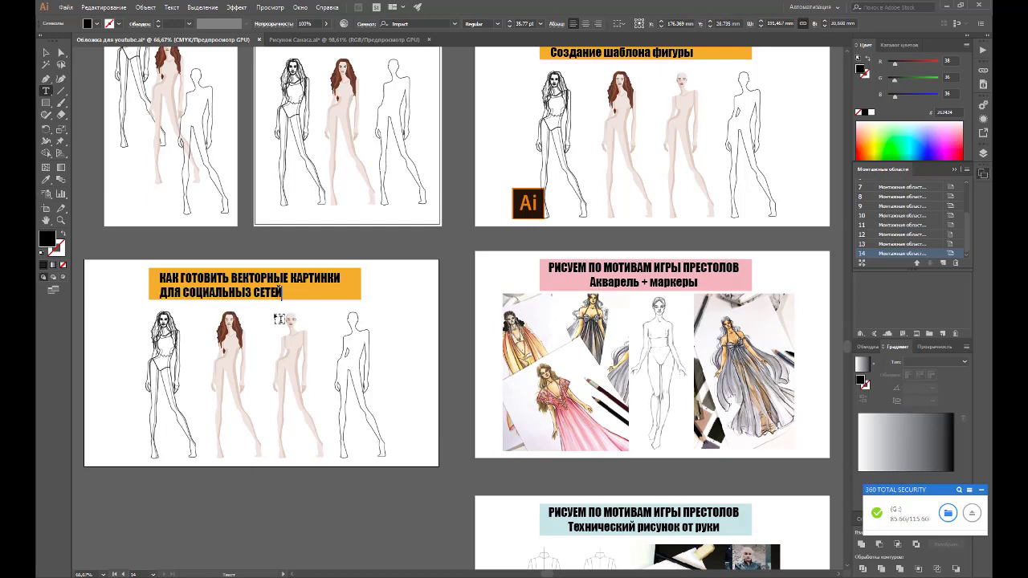
left_click(46, 53)
left_click(332, 490)
Step: Duplicate the vertical artboard with its three figures into the empty area below the retitled cover
scroll(331, 482, "down", 1)
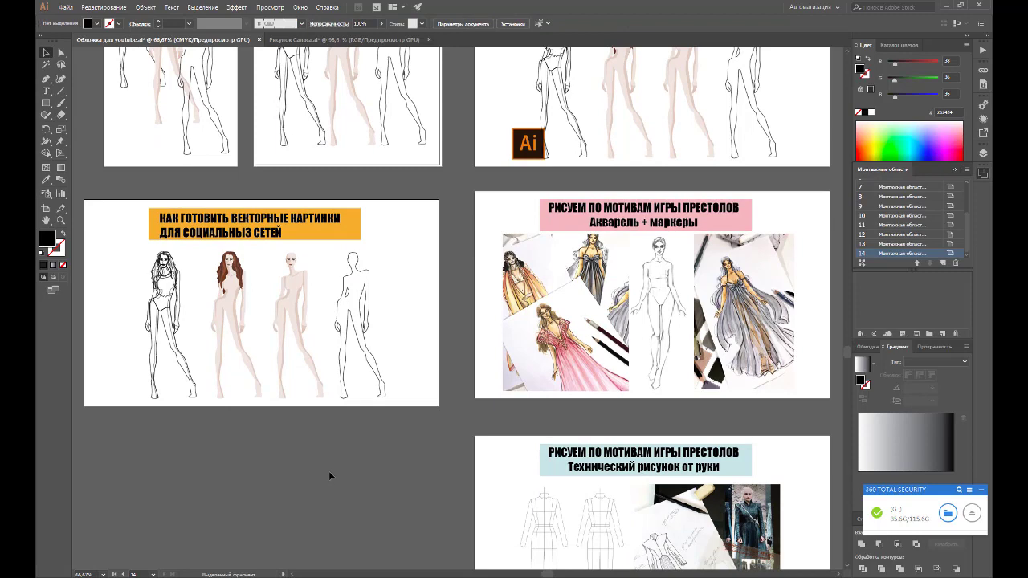
left_click(45, 207)
scroll(148, 117, "down", 1)
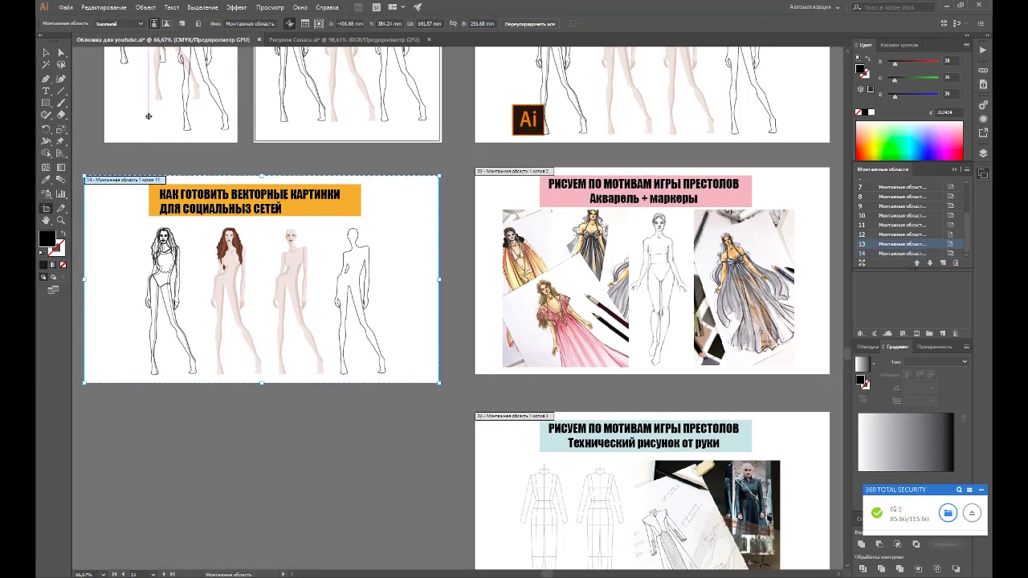
left_click_drag(147, 116, 142, 564)
scroll(204, 482, "down", 3)
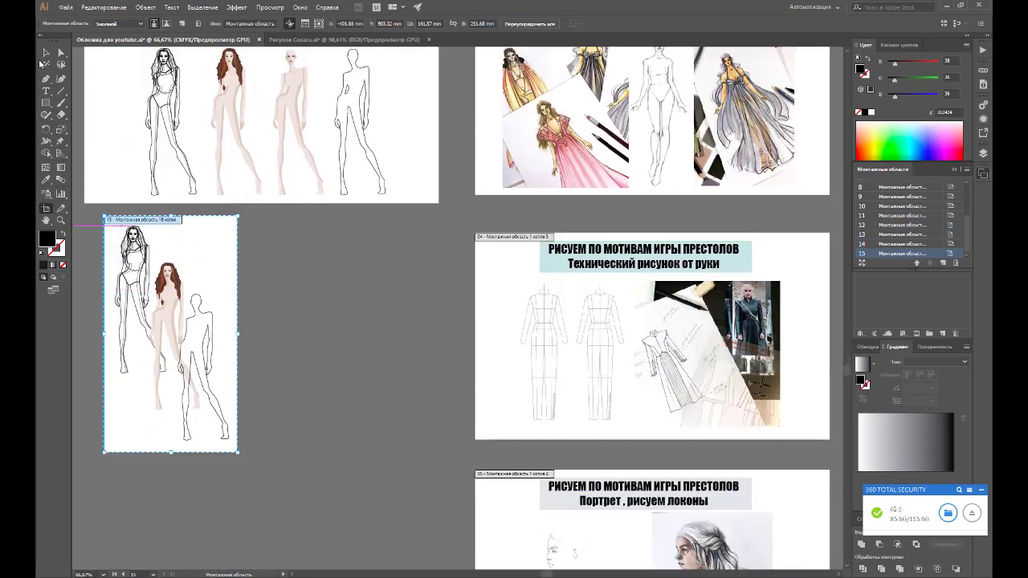
Step: Draw a square about 141 mm wide across the middle of the copied vertical artboard, with no fill and a black outline
left_click(46, 52)
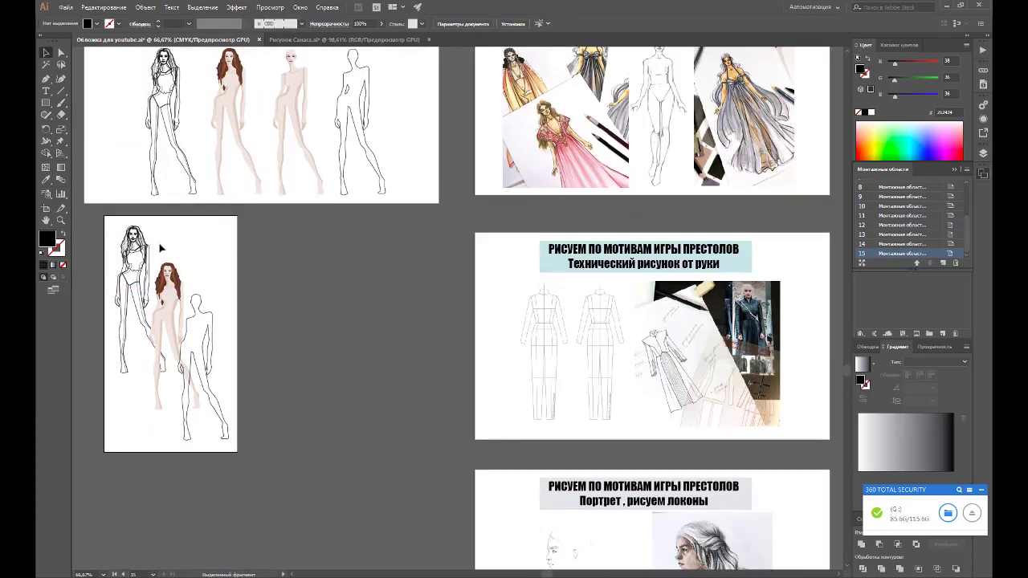
left_click(46, 103)
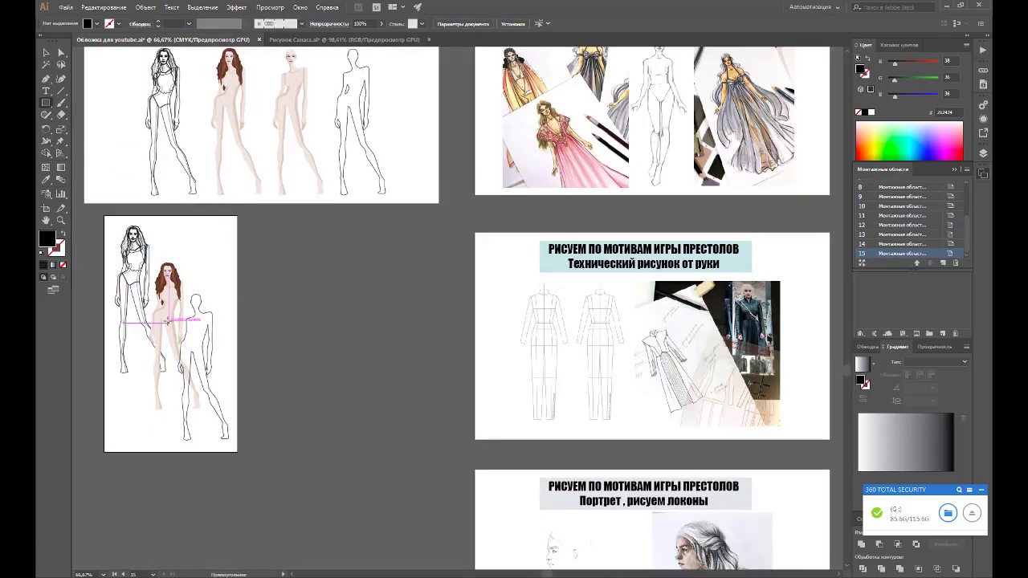
left_click_drag(163, 326, 228, 391)
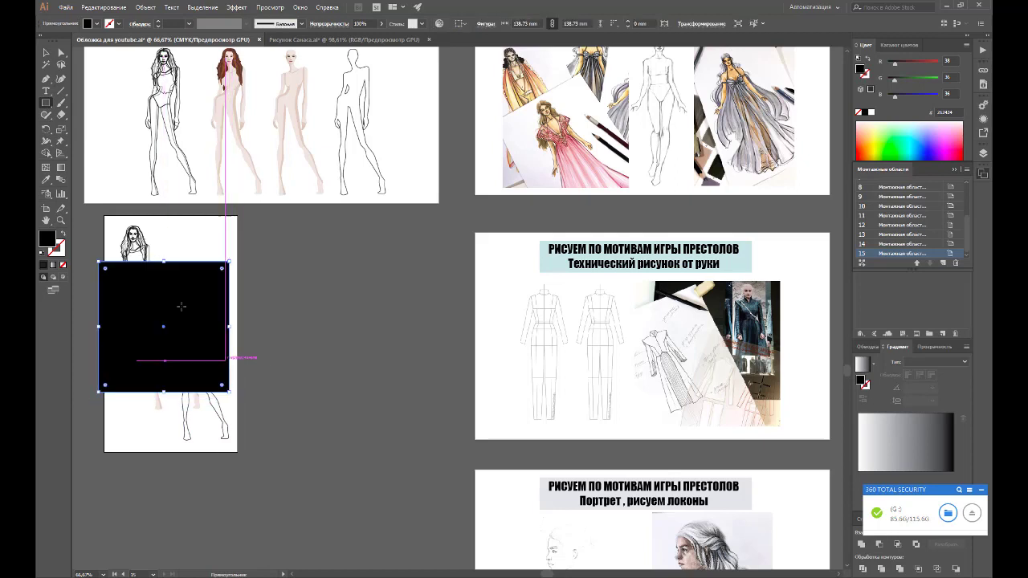
left_click(45, 52)
left_click_drag(157, 313, 168, 313)
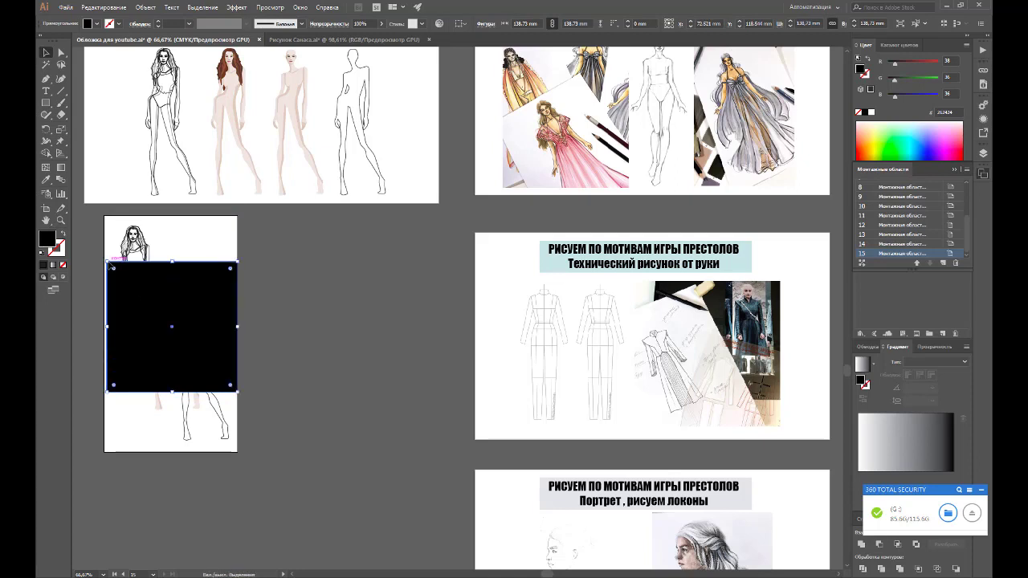
left_click_drag(107, 262, 105, 261)
left_click(62, 234)
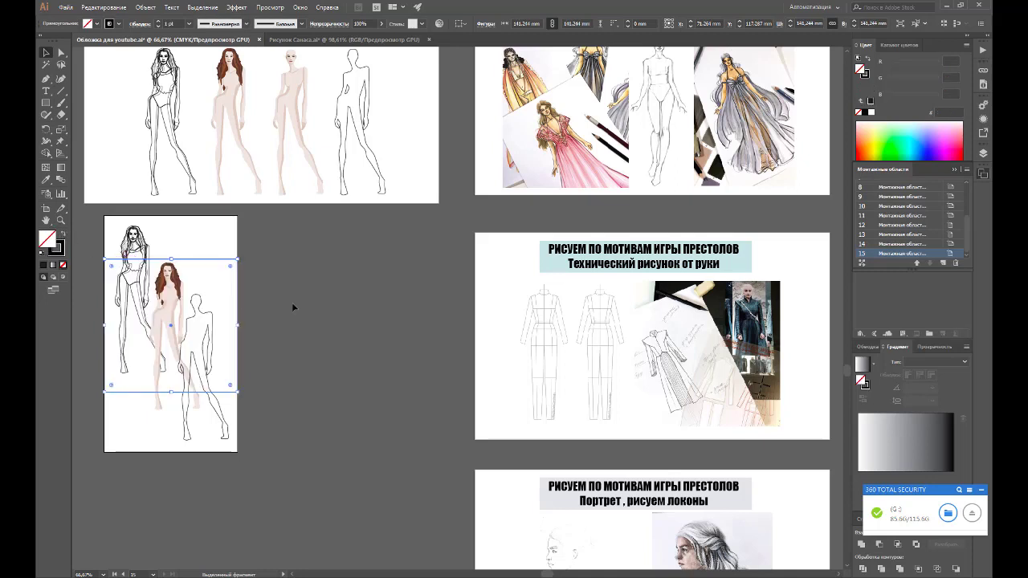
left_click(292, 302)
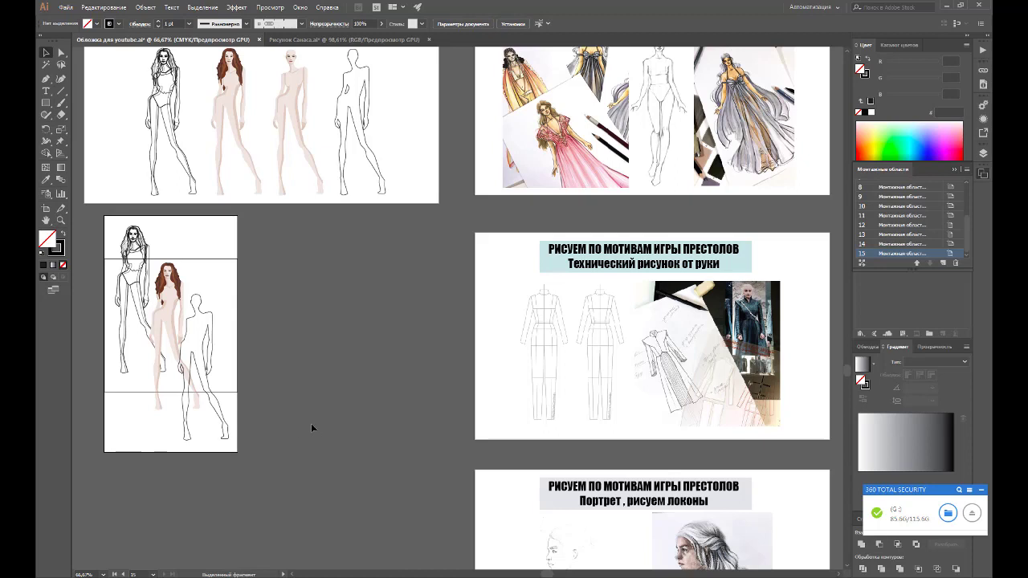
scroll(310, 424, "up", 3)
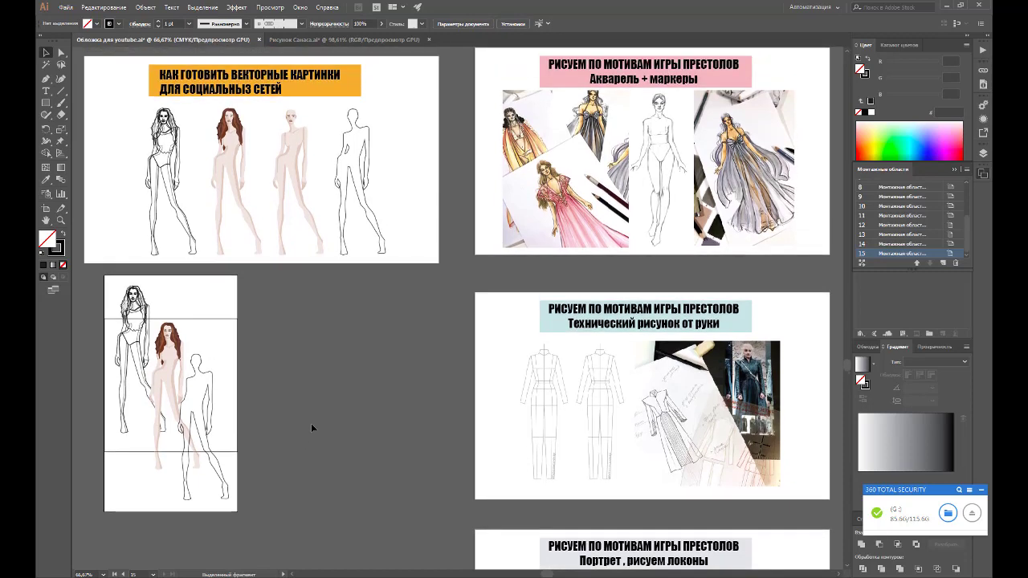
scroll(312, 427, "up", 1)
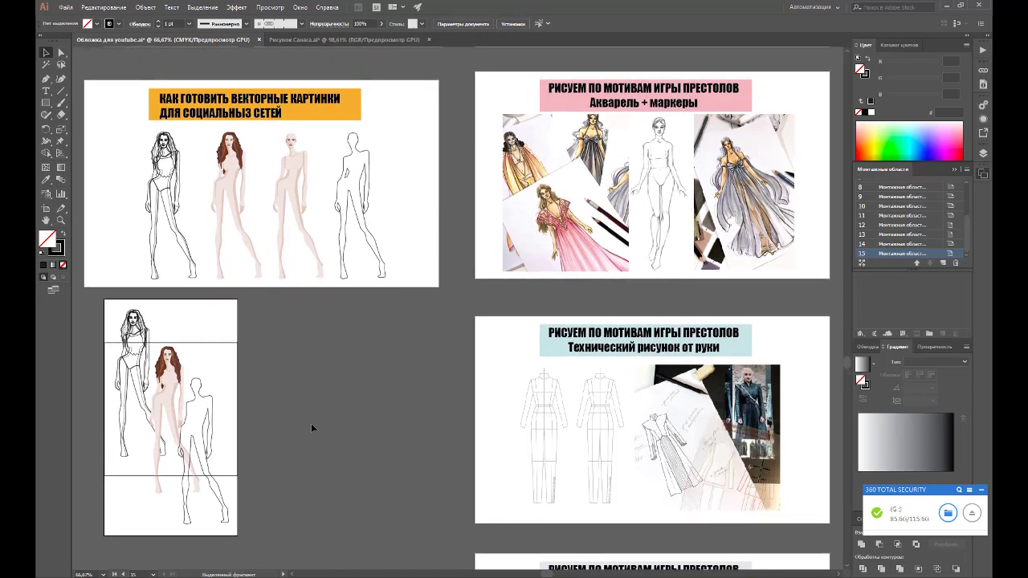
scroll(311, 427, "up", 2)
scroll(311, 427, "down", 3)
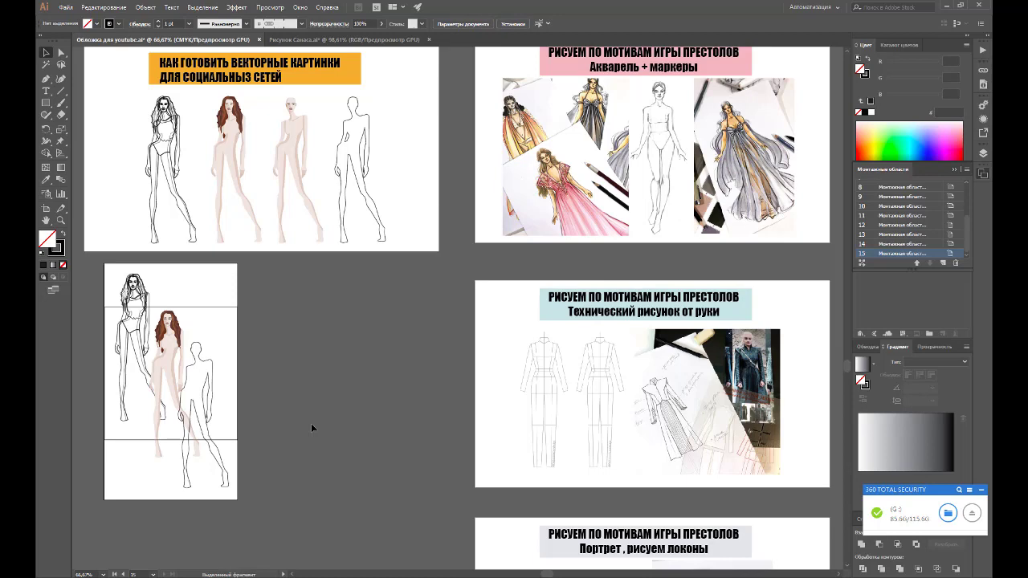
scroll(310, 427, "up", 1)
scroll(310, 427, "down", 1)
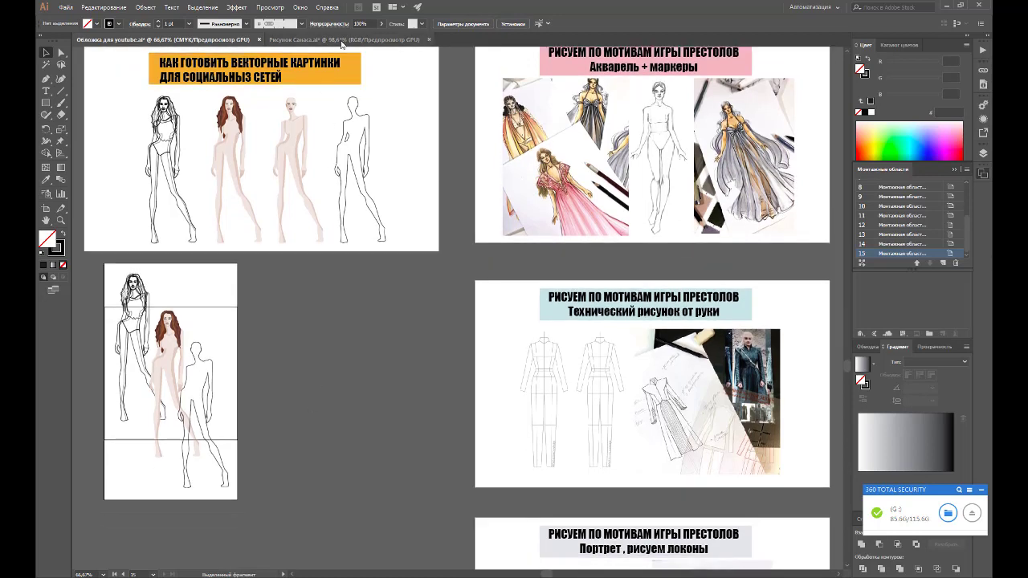
Step: Switch to the "Рисунок Санаса.ai" document and display its layer list
left_click(341, 41)
left_click(208, 39)
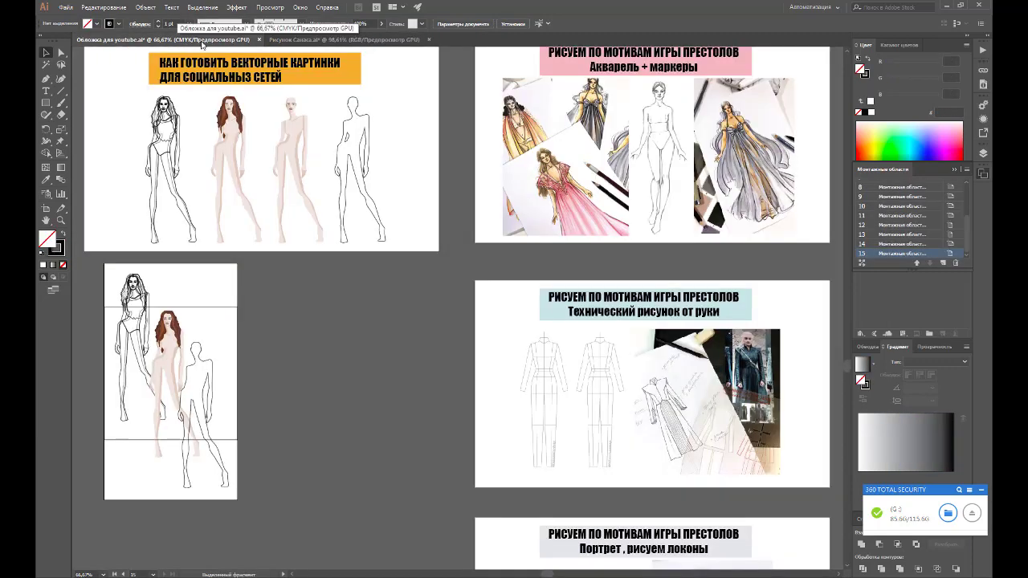
left_click(302, 40)
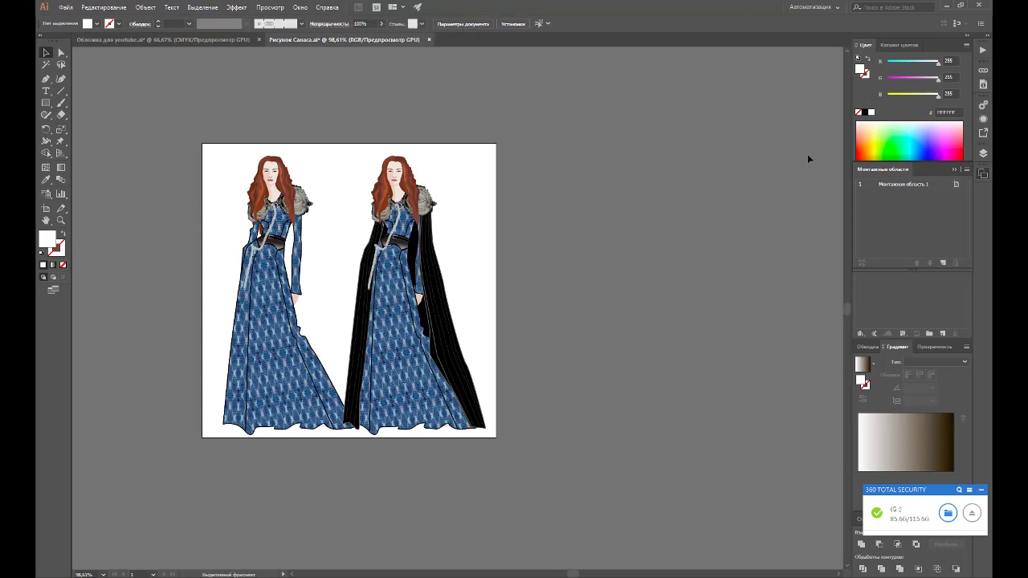
left_click(955, 170)
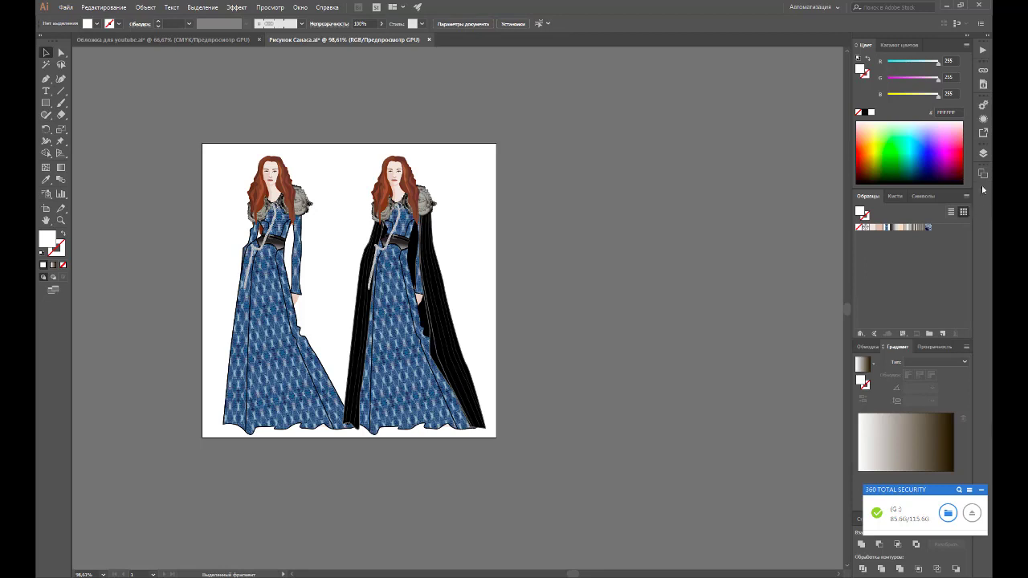
left_click(981, 174)
left_click(983, 153)
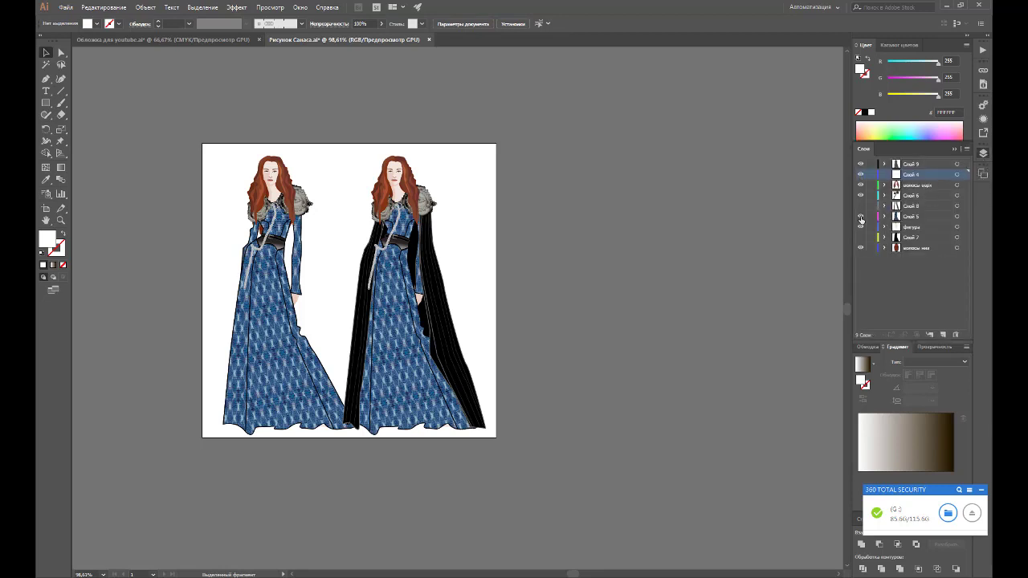
Step: Hide all layers, show the "фигура" layer, briefly preview "Слой 7", and show the dress on "Слой 5"
left_click_drag(861, 250, 860, 164)
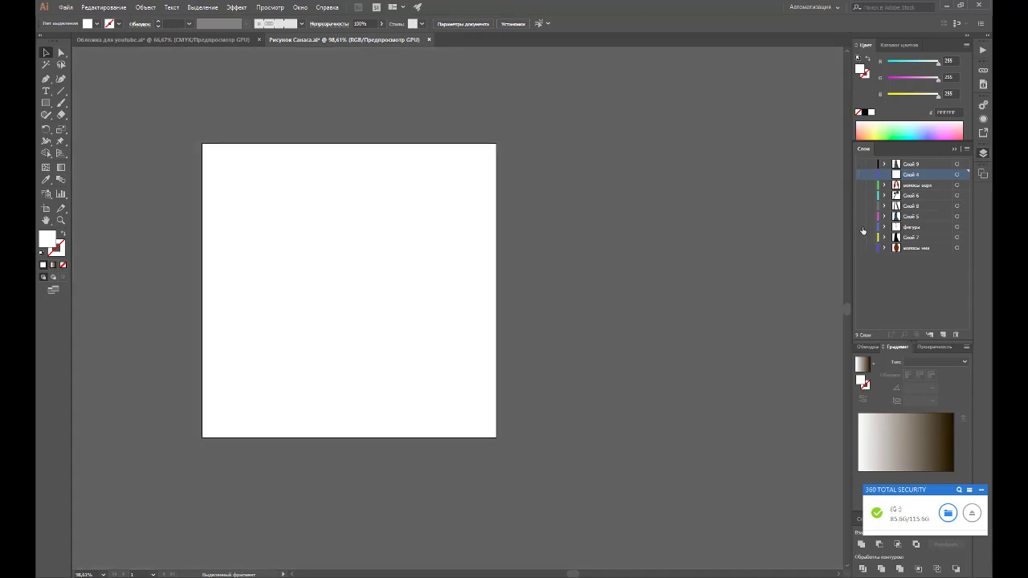
left_click(862, 229)
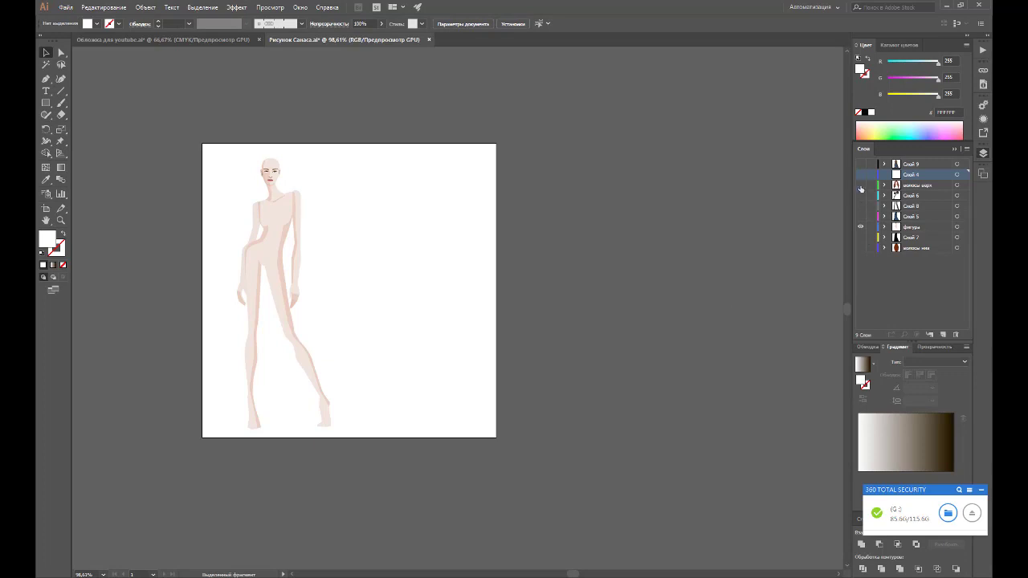
left_click(861, 238)
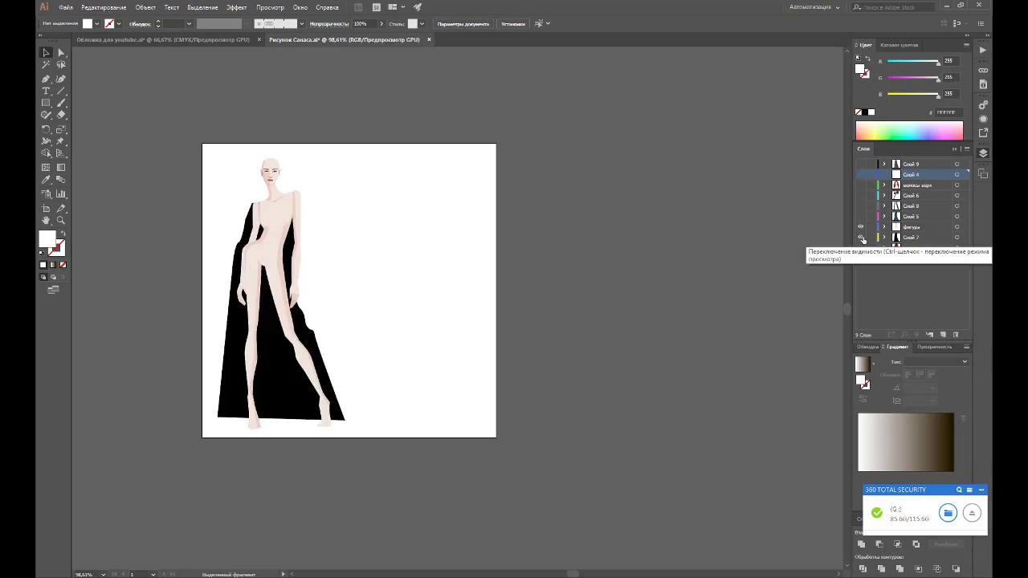
left_click(861, 238)
left_click(858, 217)
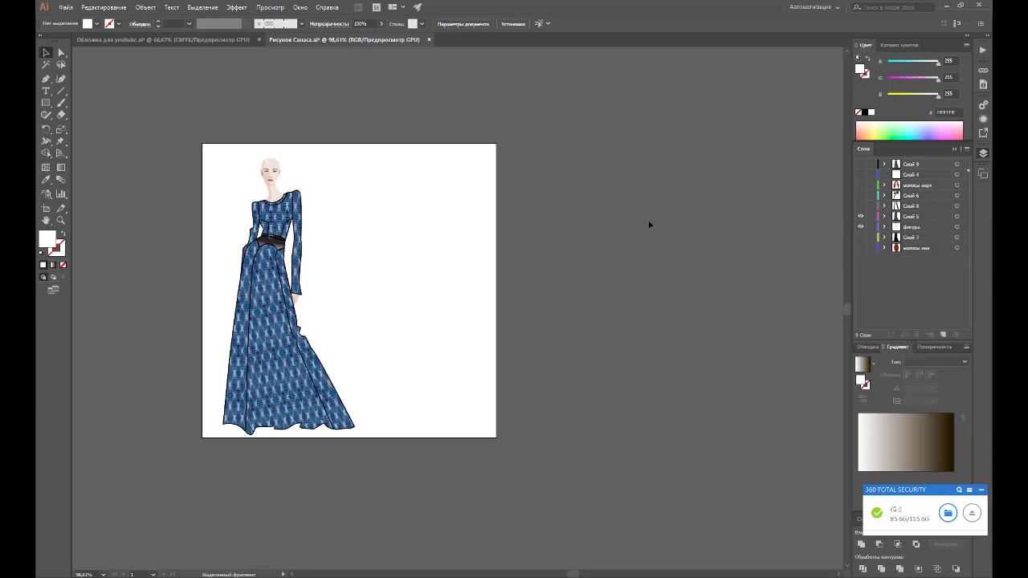
Step: Show both hair layers, the fur collar on "Слой 6" and the cloaked figure on "Слой 9"
left_click(860, 185)
left_click(861, 248)
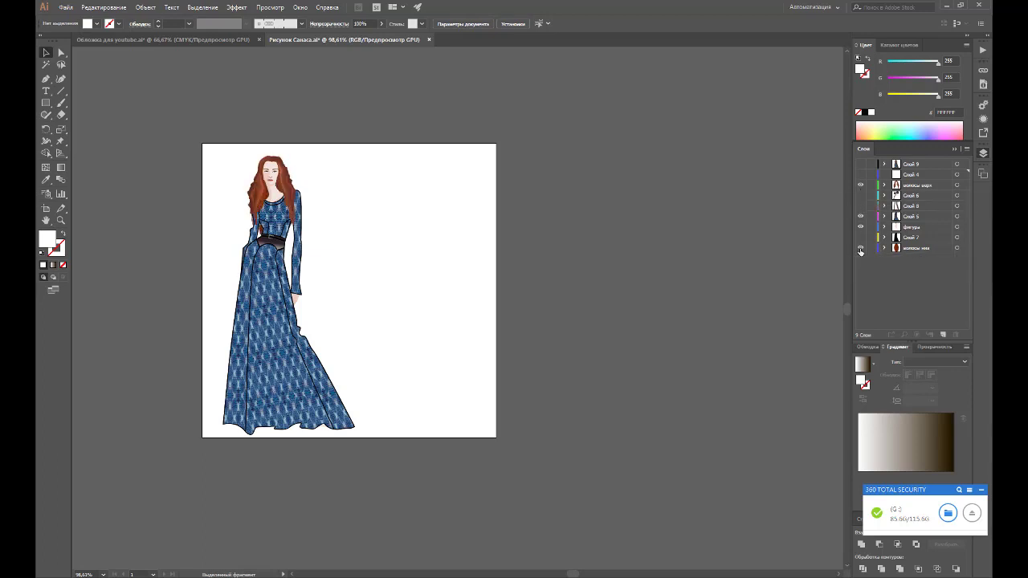
left_click(861, 195)
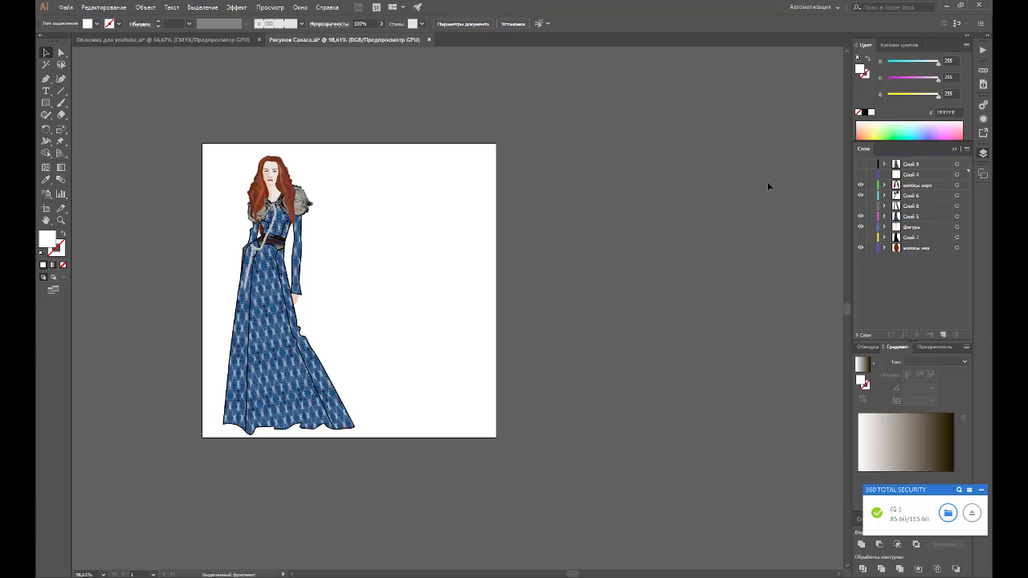
left_click(860, 164)
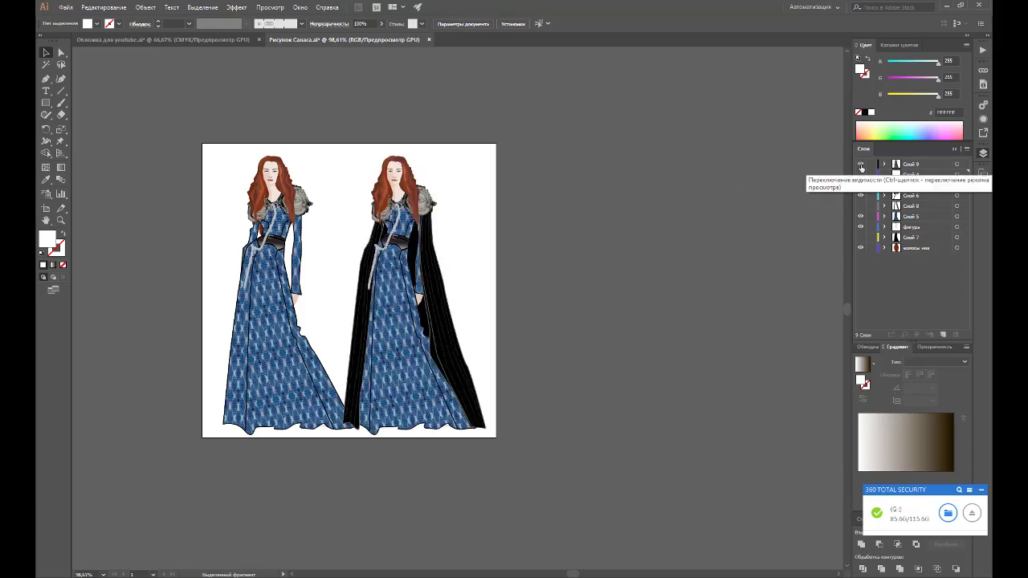
left_click(861, 165)
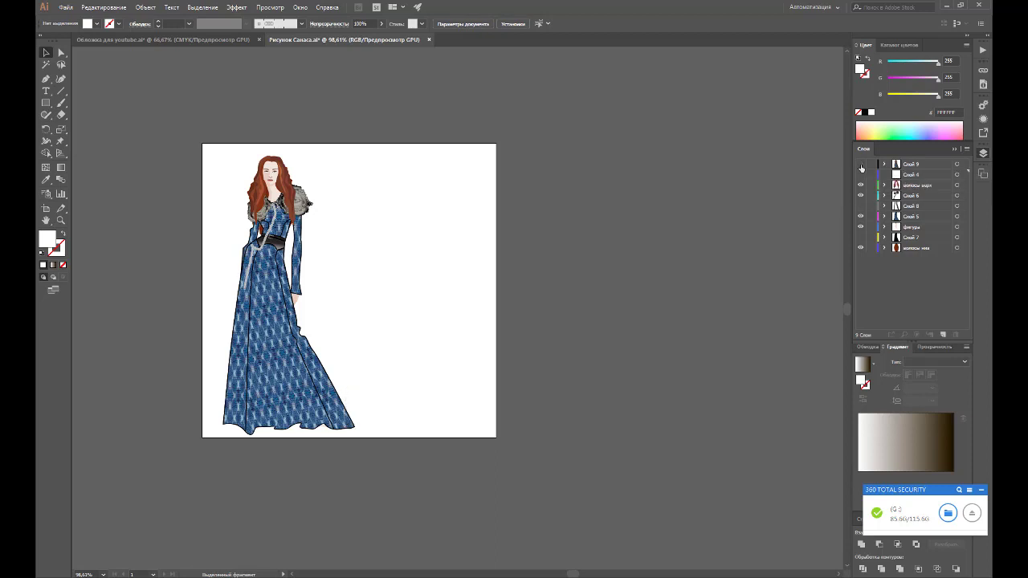
left_click(860, 166)
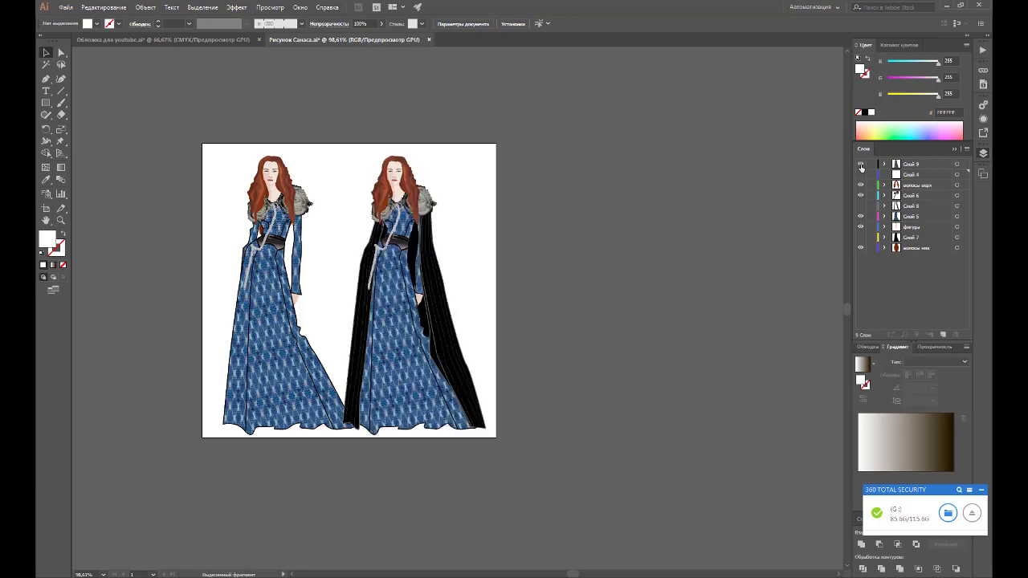